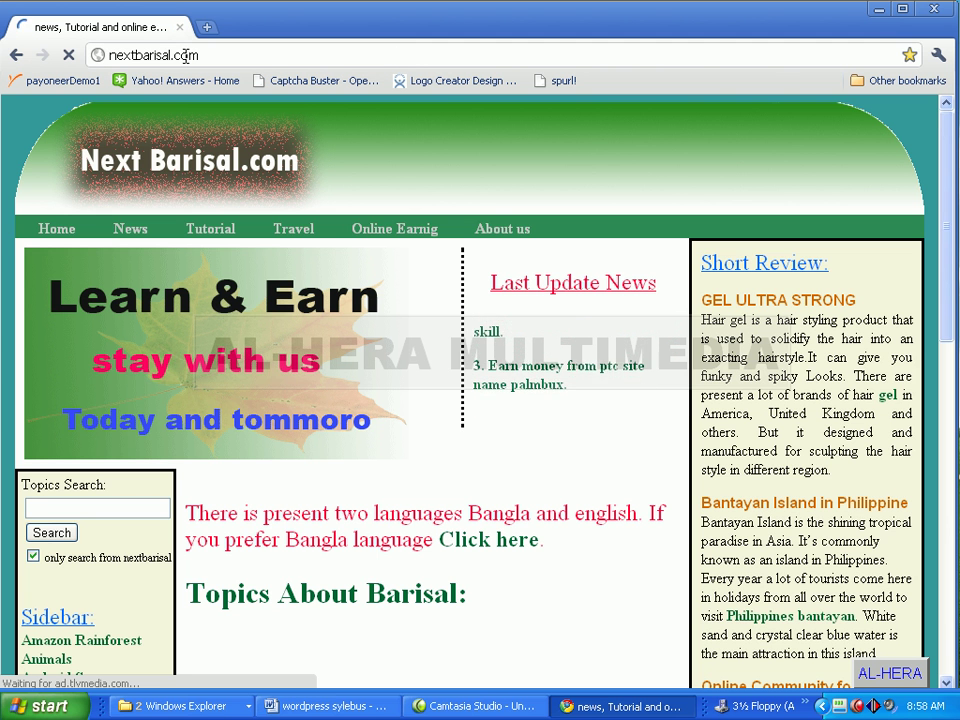
pyautogui.click(186, 55)
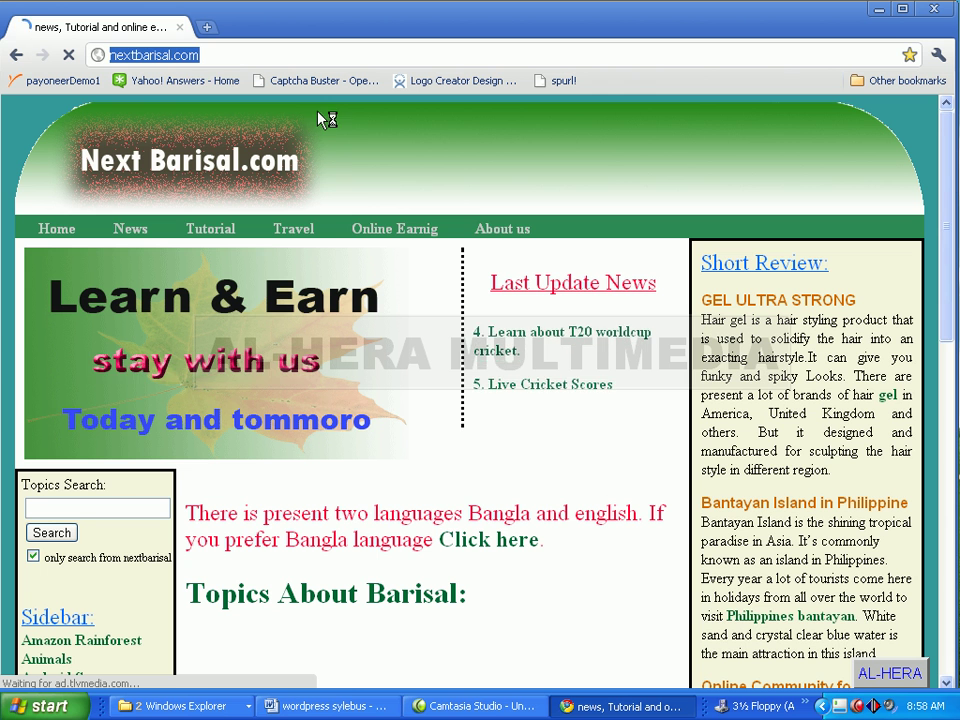
pyautogui.click(242, 55)
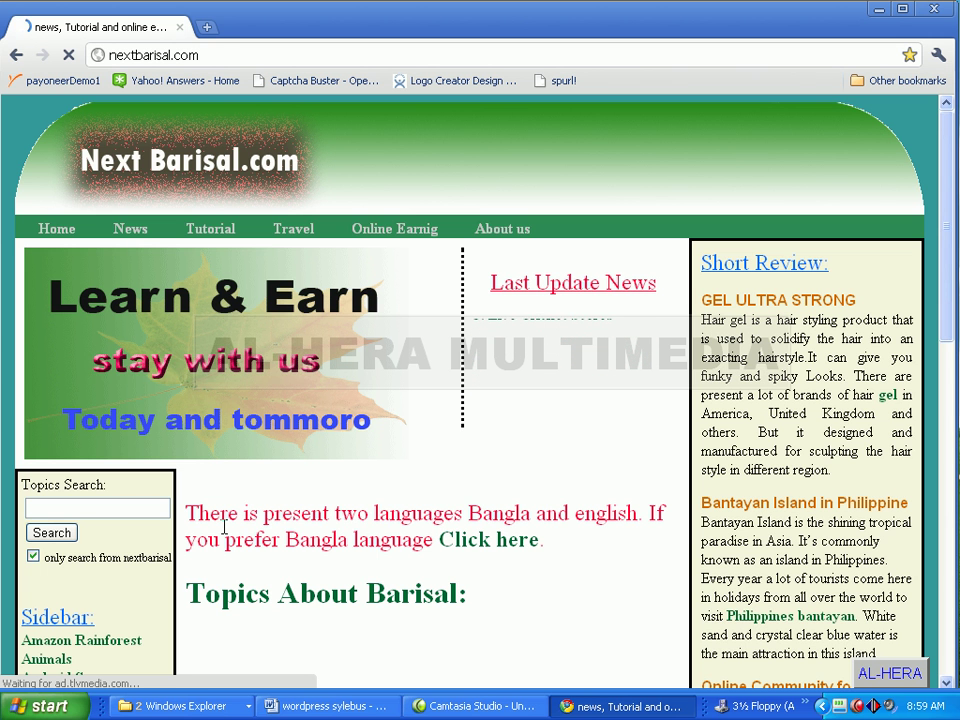
# Switch to Windows Explorer and view the E:\wordpress\source file folder and the D:\source file\software folder.
pyautogui.click(185, 706)
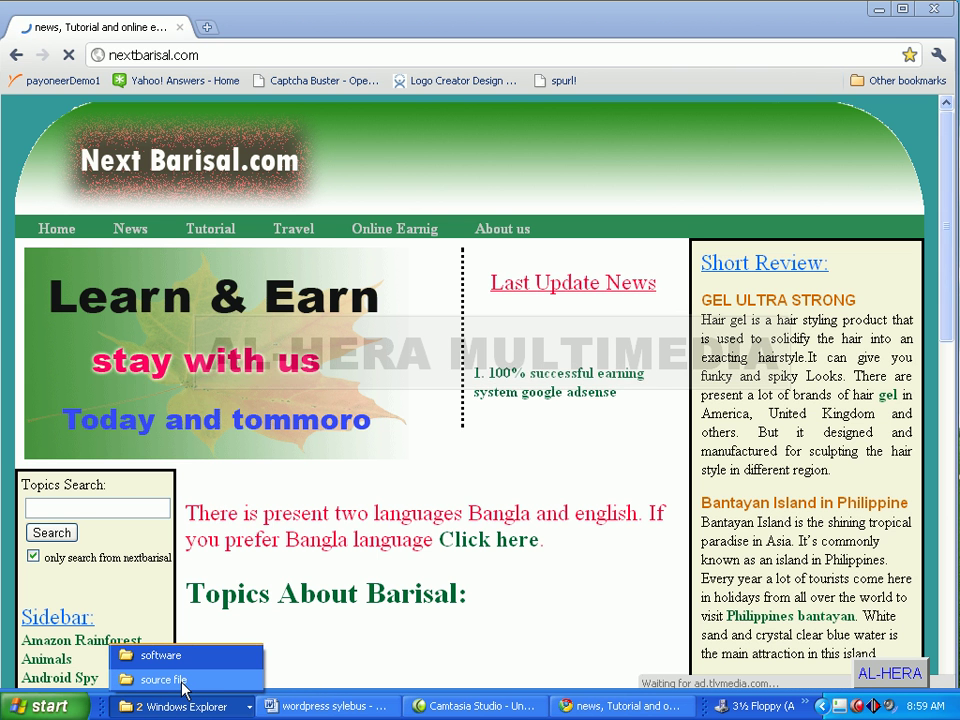
pyautogui.click(182, 682)
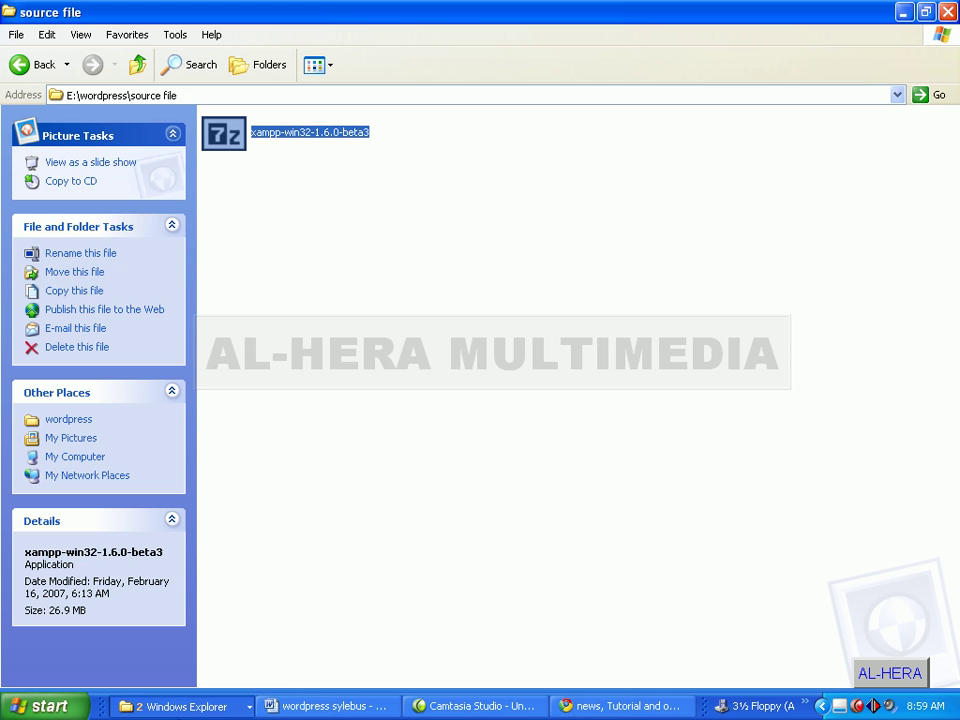
pyautogui.click(185, 706)
pyautogui.click(183, 664)
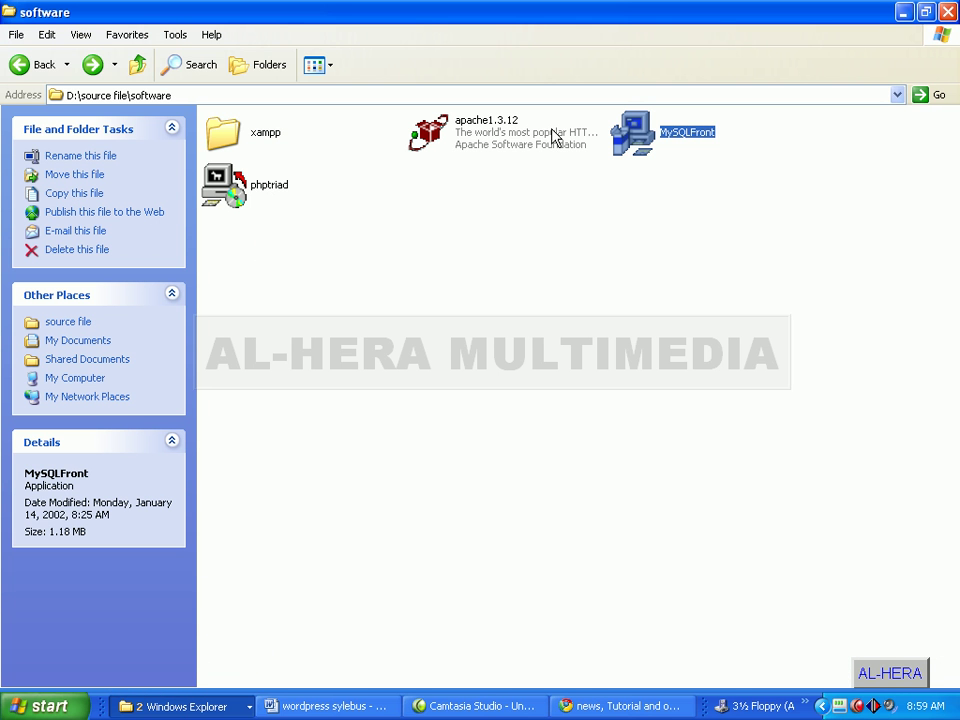
# Examine the apache1.3.12, MySQLFront and phptriad installers and the xampp folder in the software folder.
pyautogui.moveTo(489, 131)
pyautogui.click(677, 168)
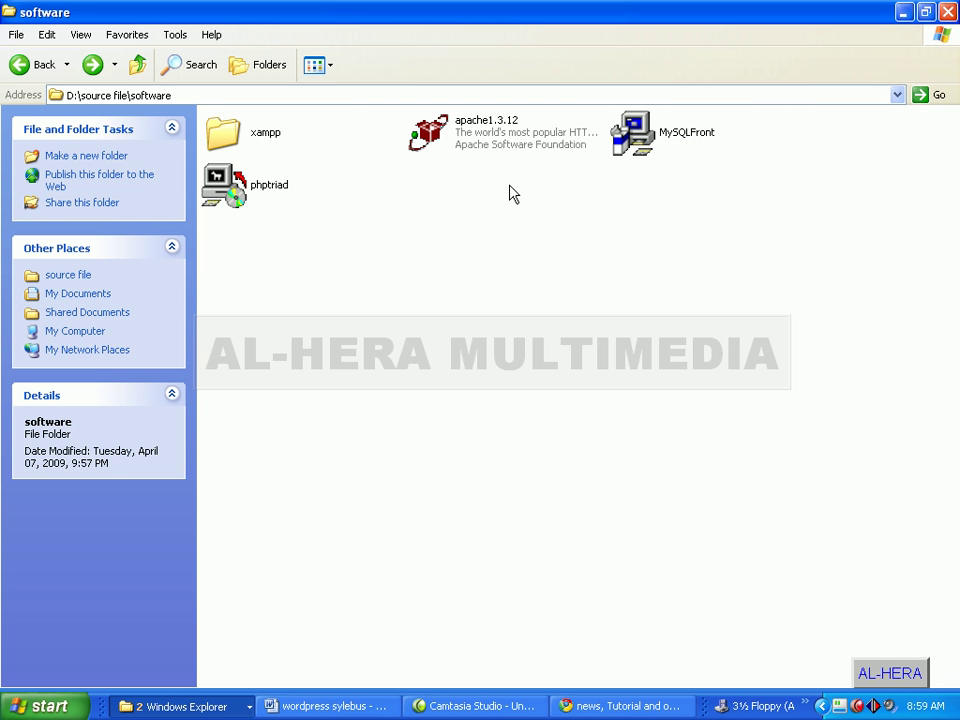
pyautogui.click(483, 140)
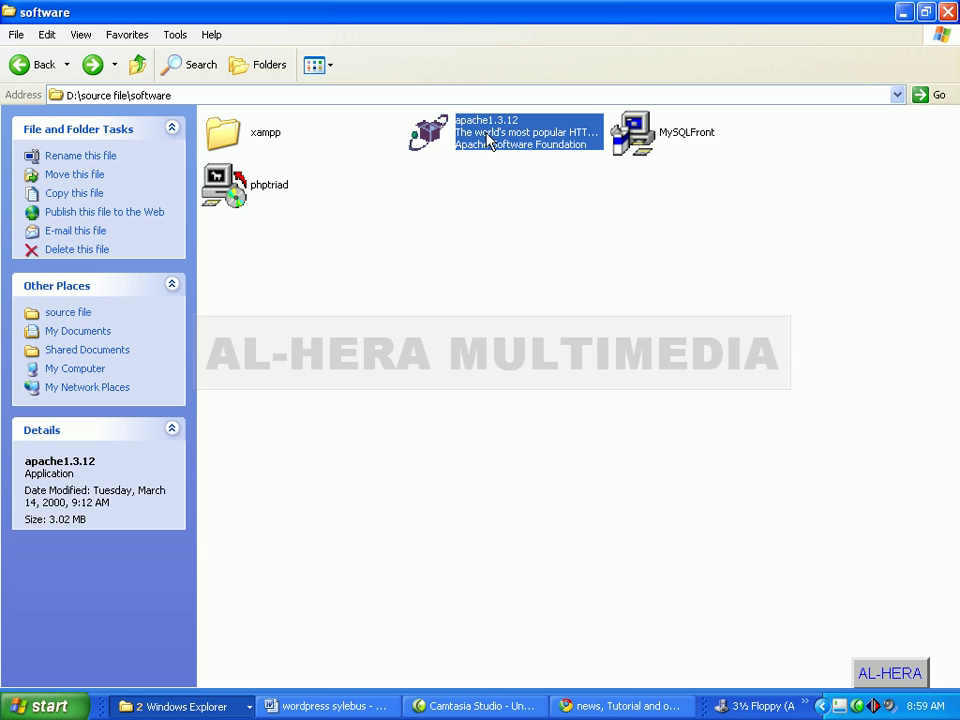
pyautogui.click(681, 145)
pyautogui.click(276, 194)
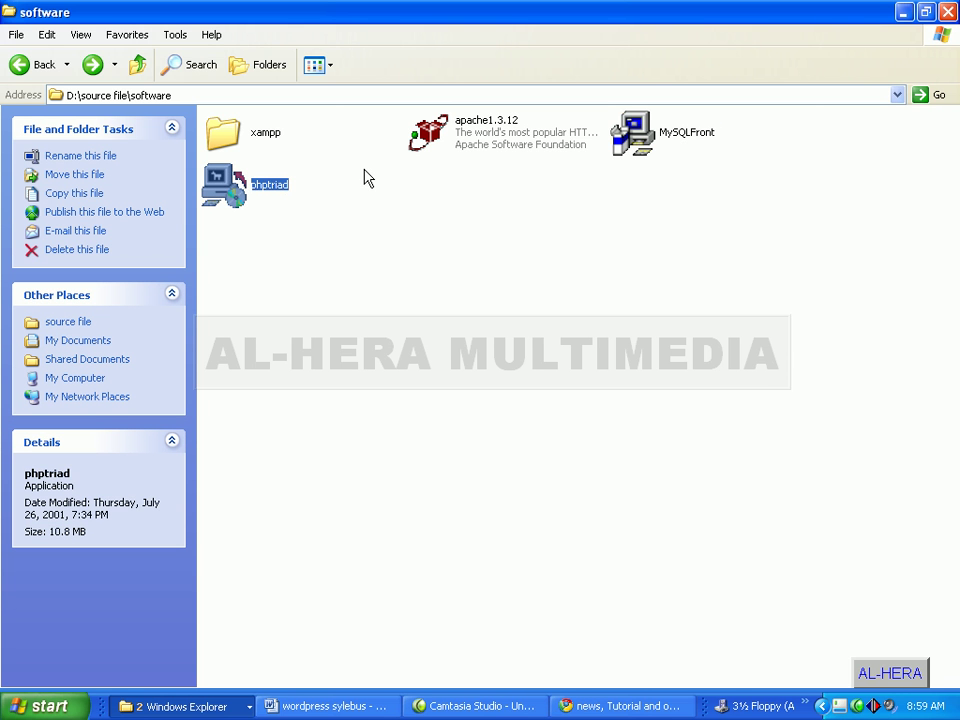
pyautogui.click(480, 152)
pyautogui.click(646, 144)
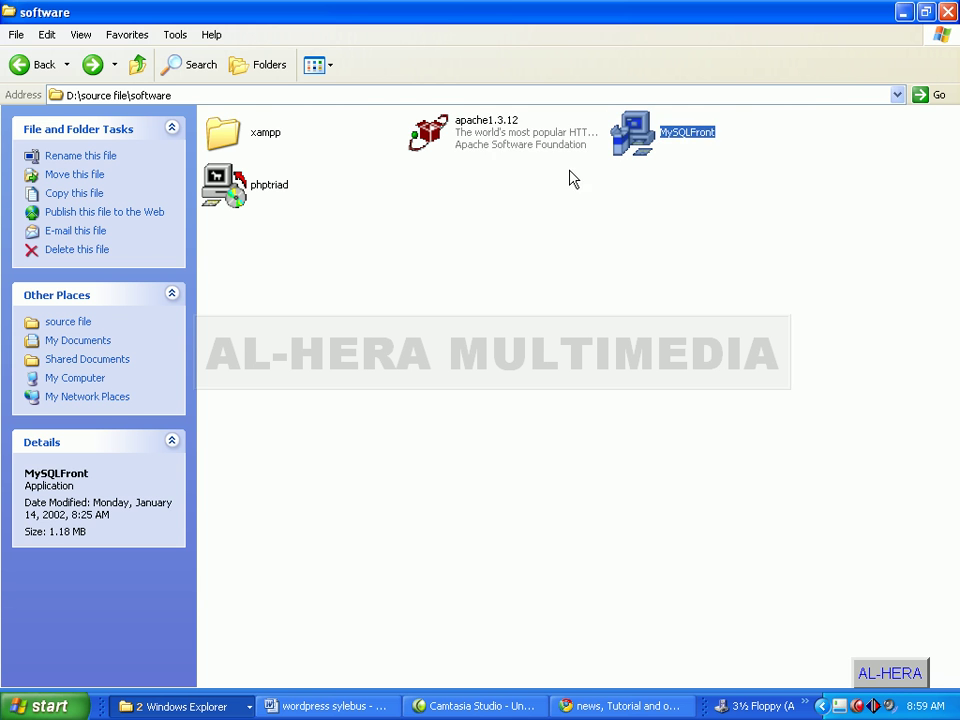
pyautogui.click(500, 158)
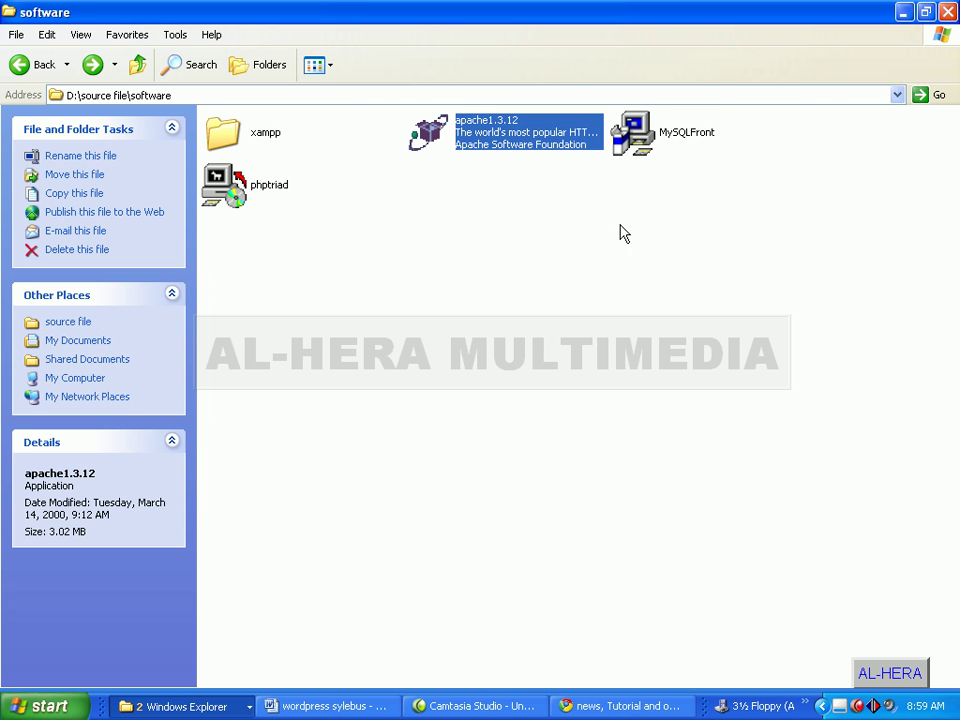
pyautogui.click(224, 138)
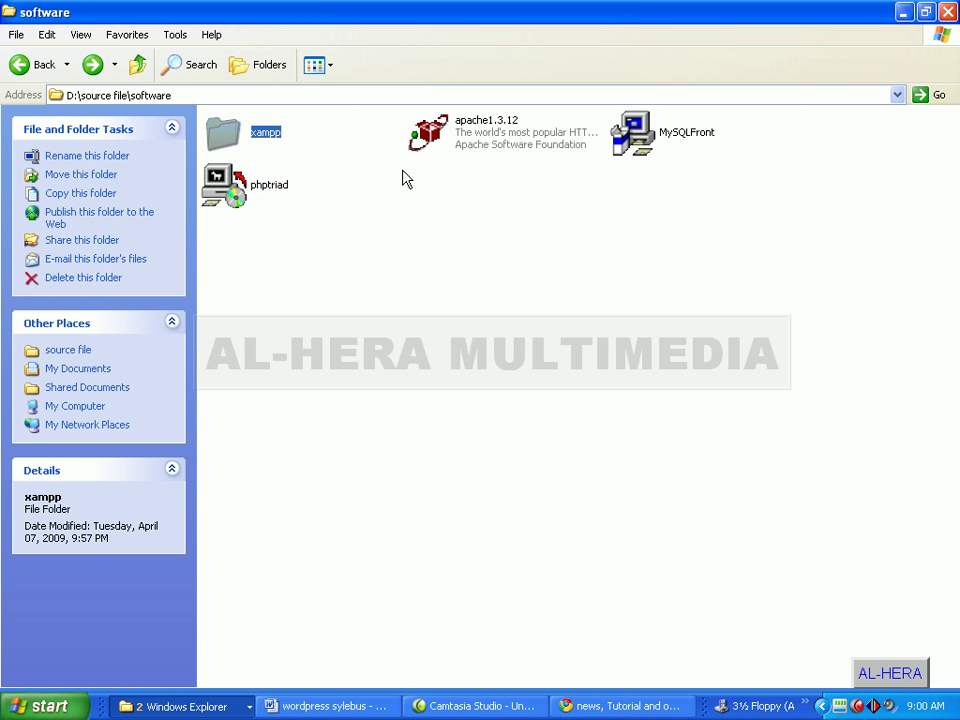
pyautogui.click(673, 150)
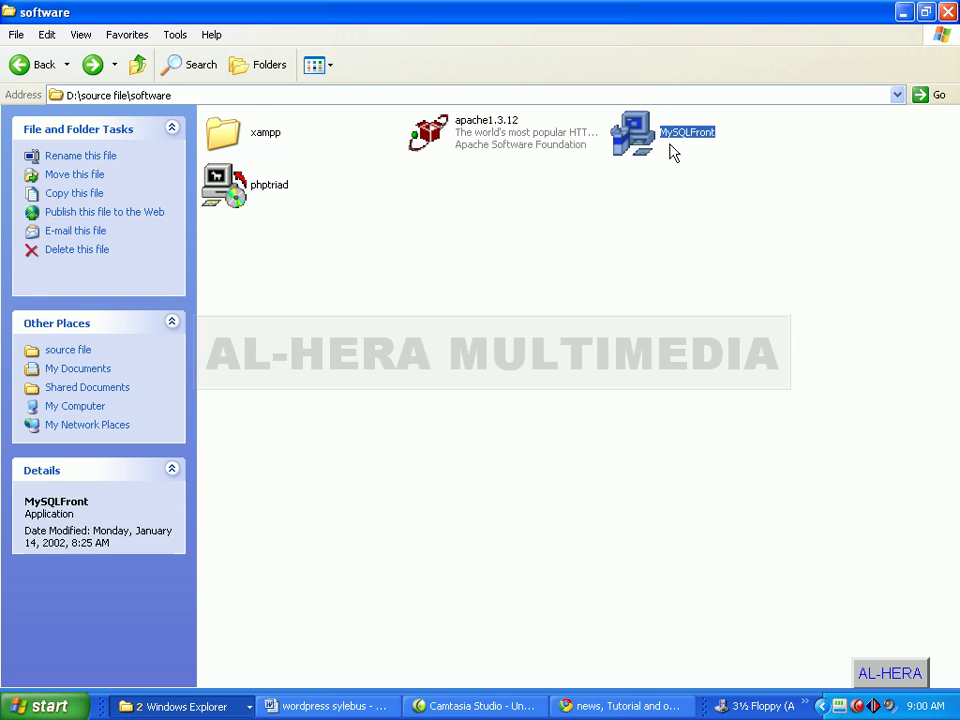
pyautogui.click(493, 150)
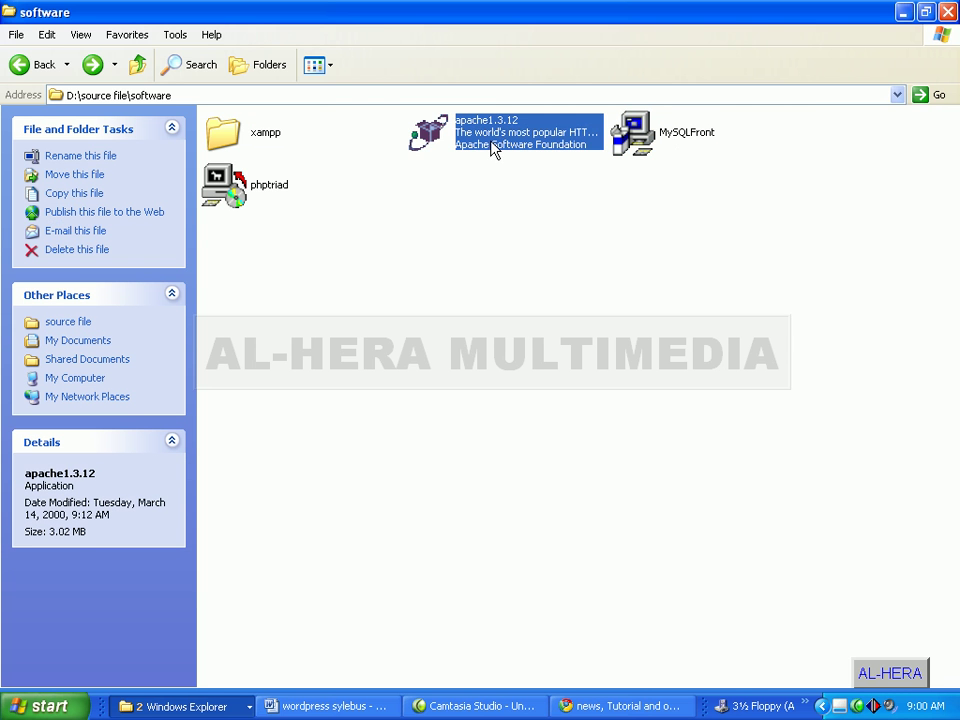
pyautogui.click(266, 187)
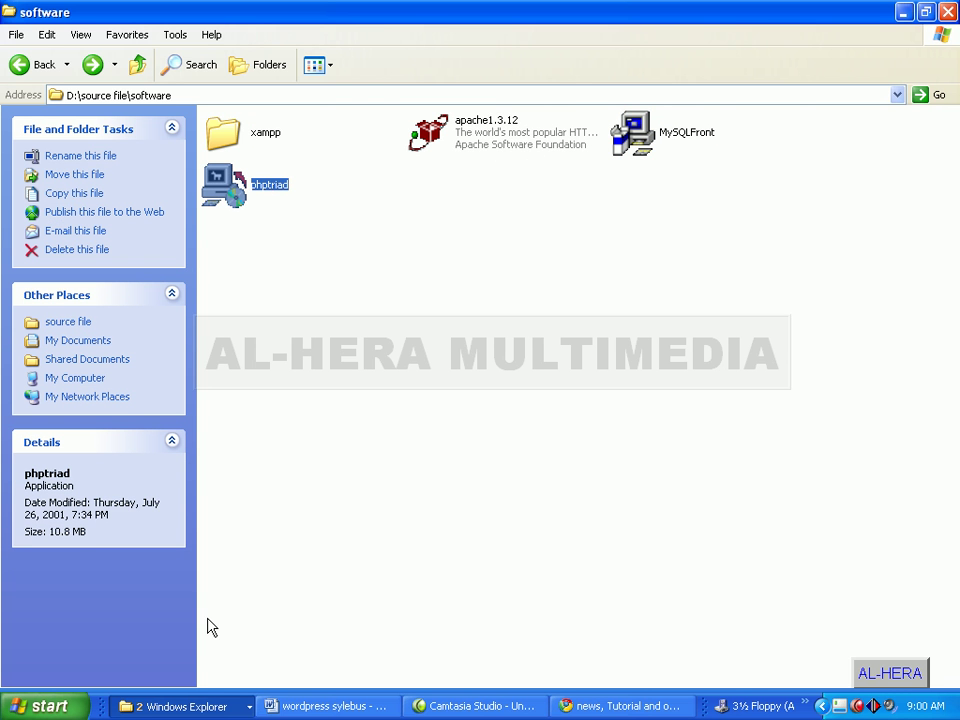
# Examine the xampp-win32-1.6.0-beta3 file in the E:\wordpress\source file folder, and minimize both Explorer windows.
pyautogui.click(175, 706)
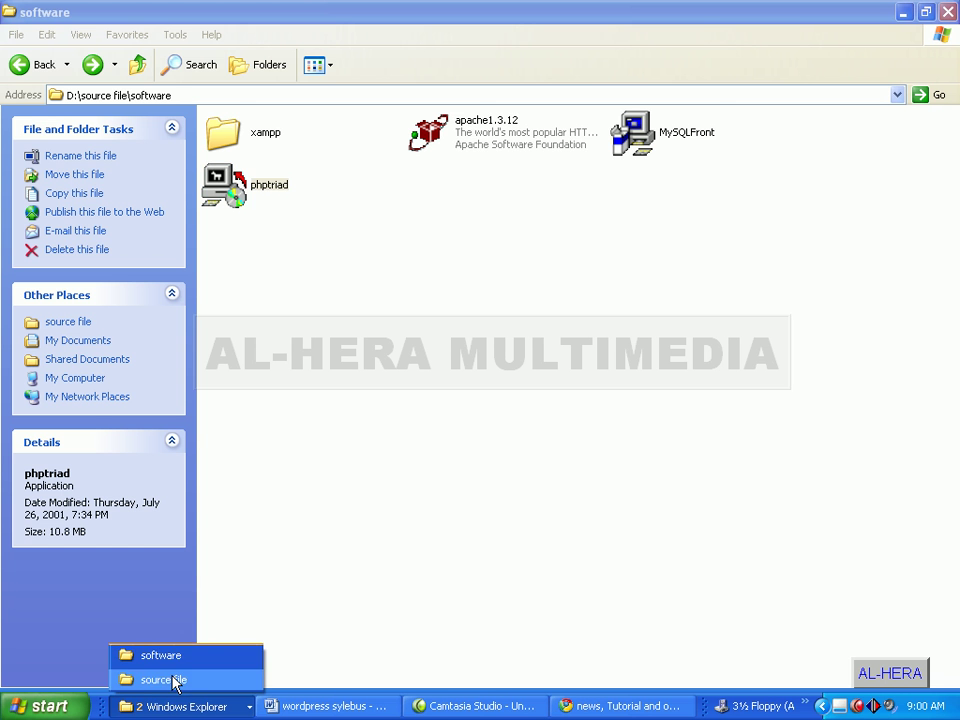
pyautogui.click(150, 680)
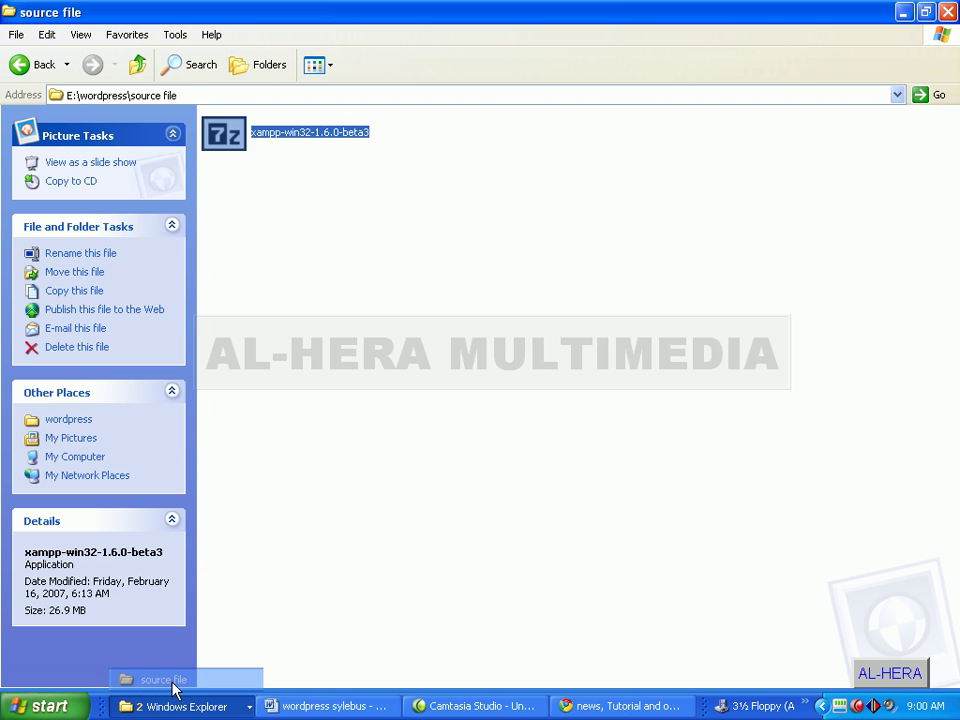
pyautogui.click(350, 183)
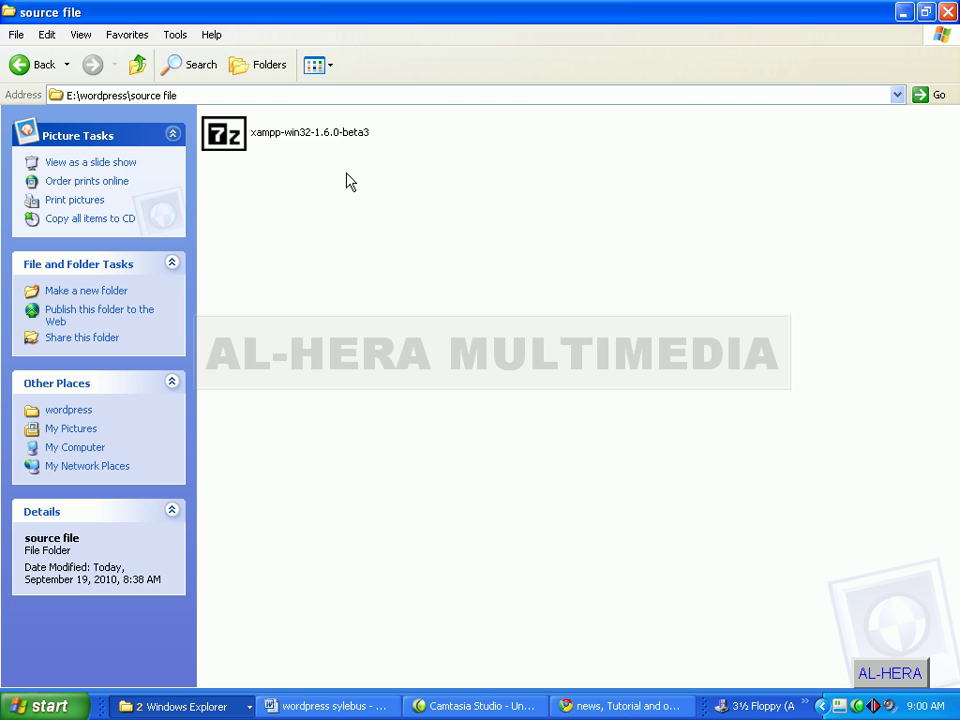
pyautogui.click(212, 134)
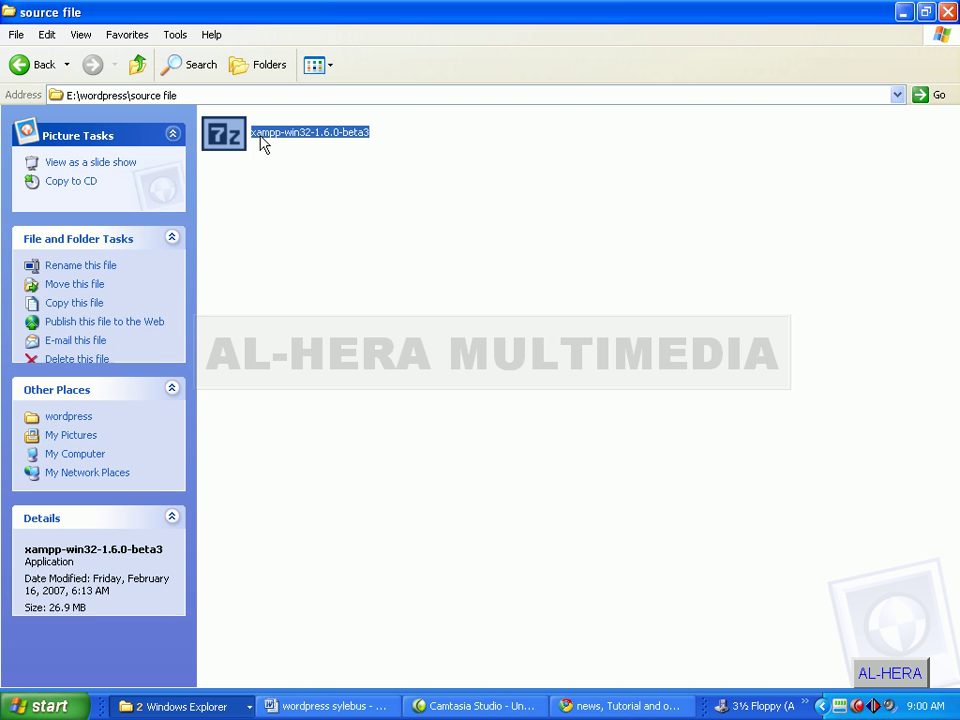
pyautogui.click(321, 175)
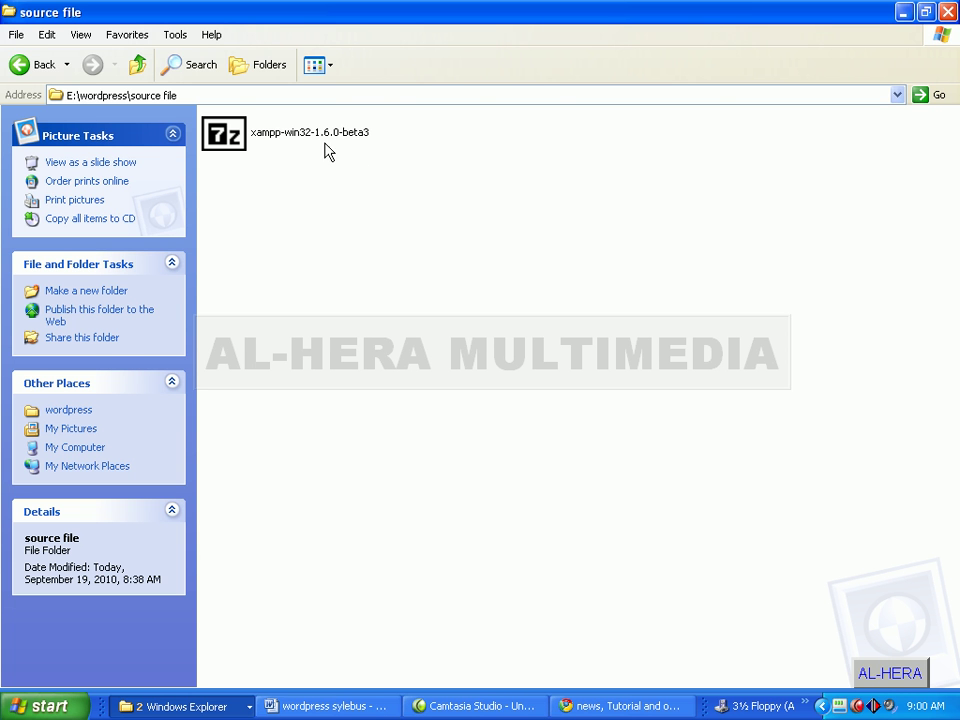
pyautogui.click(321, 139)
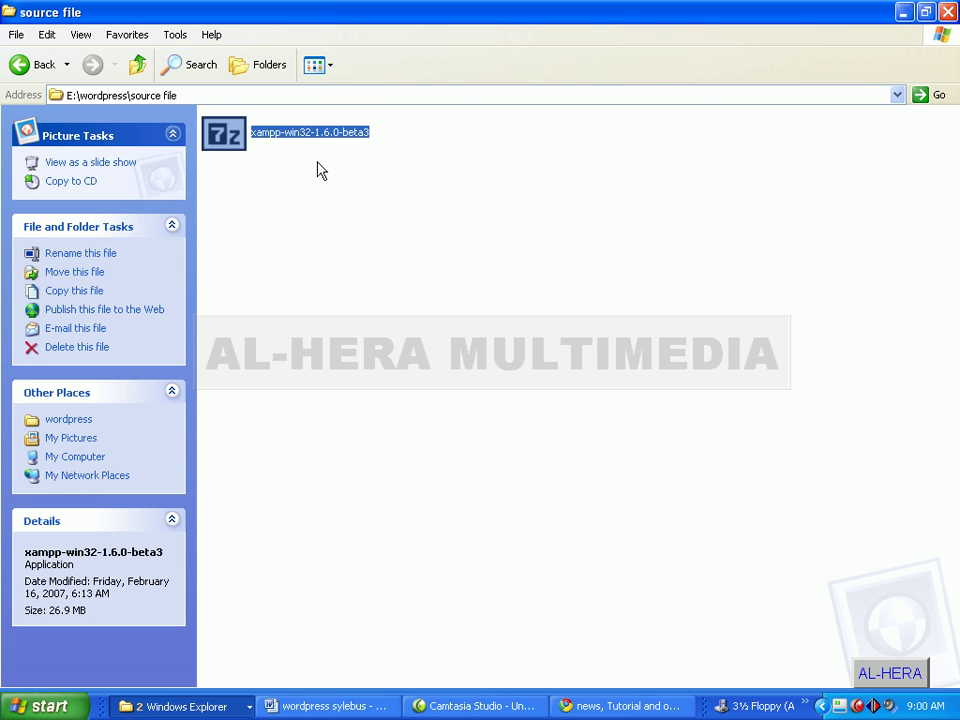
pyautogui.click(320, 168)
pyautogui.click(904, 12)
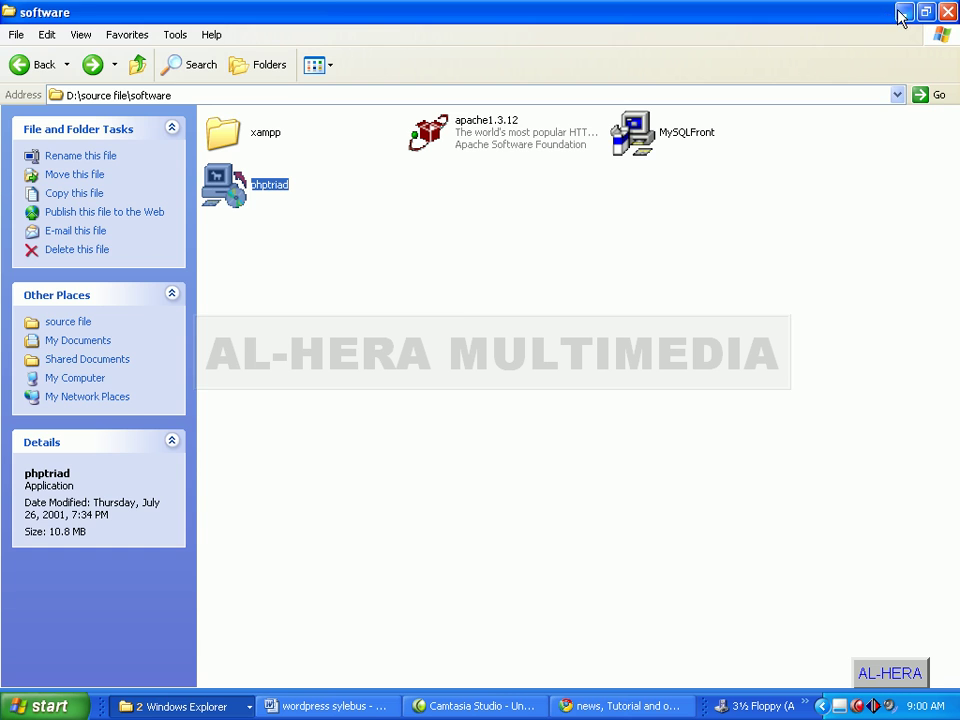
pyautogui.click(902, 12)
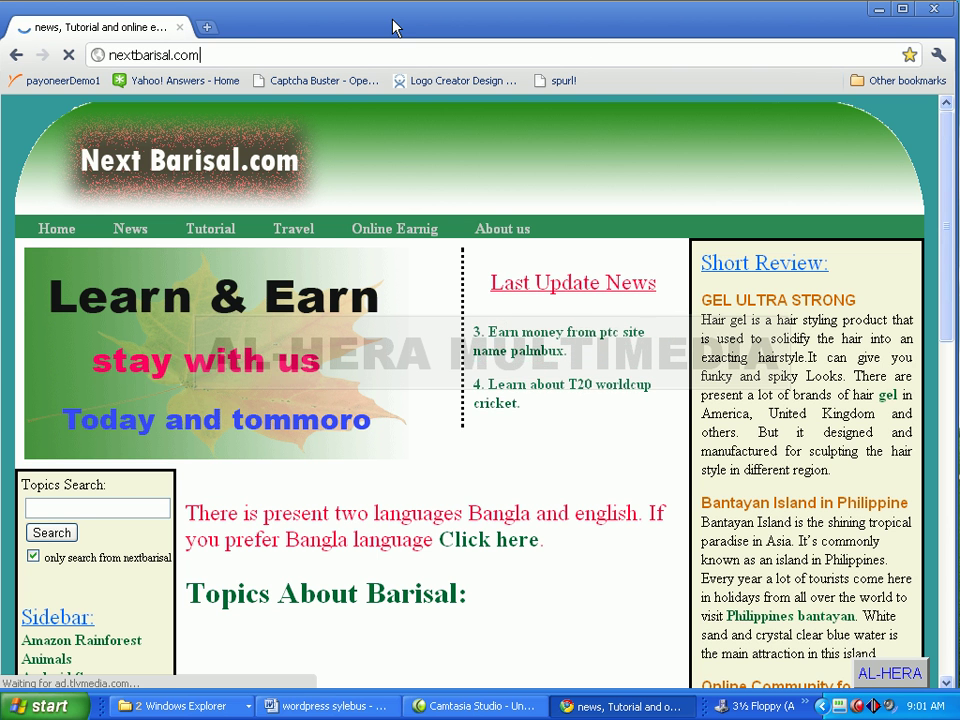
# Switch back to the E:\wordpress\source file folder in Windows Explorer and locate the xampp-win32-1.6.0-beta3 installer.
pyautogui.click(213, 704)
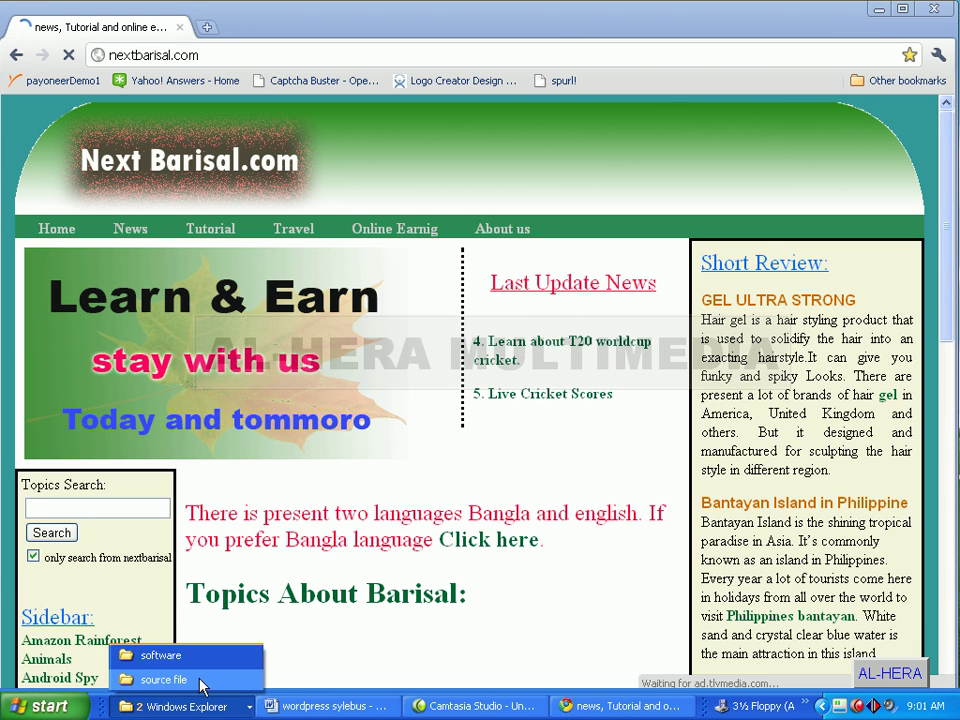
pyautogui.click(198, 680)
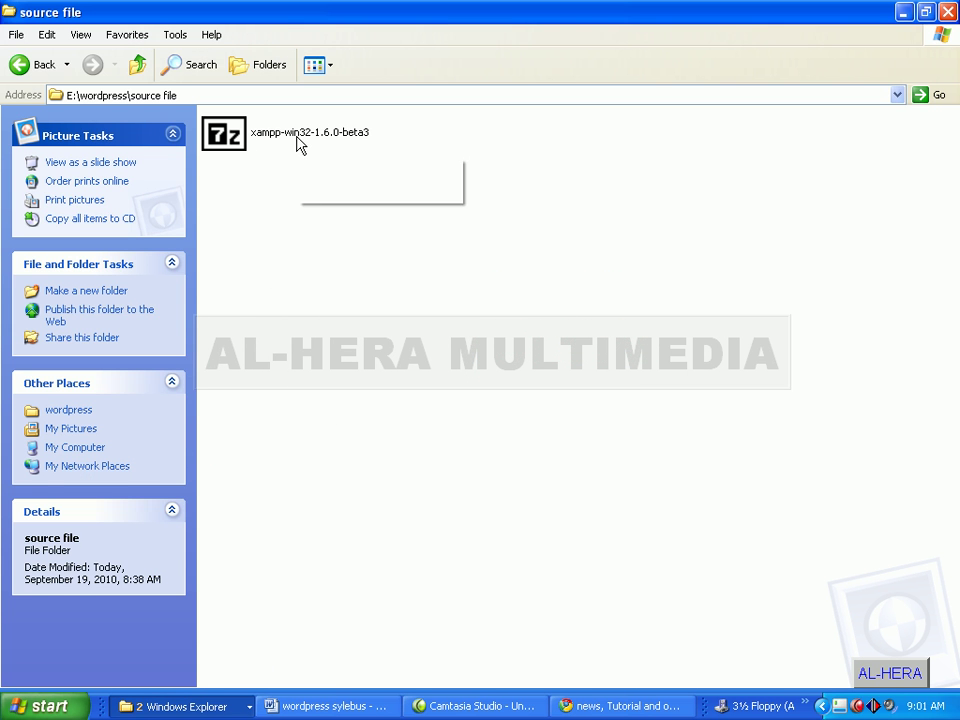
pyautogui.click(248, 138)
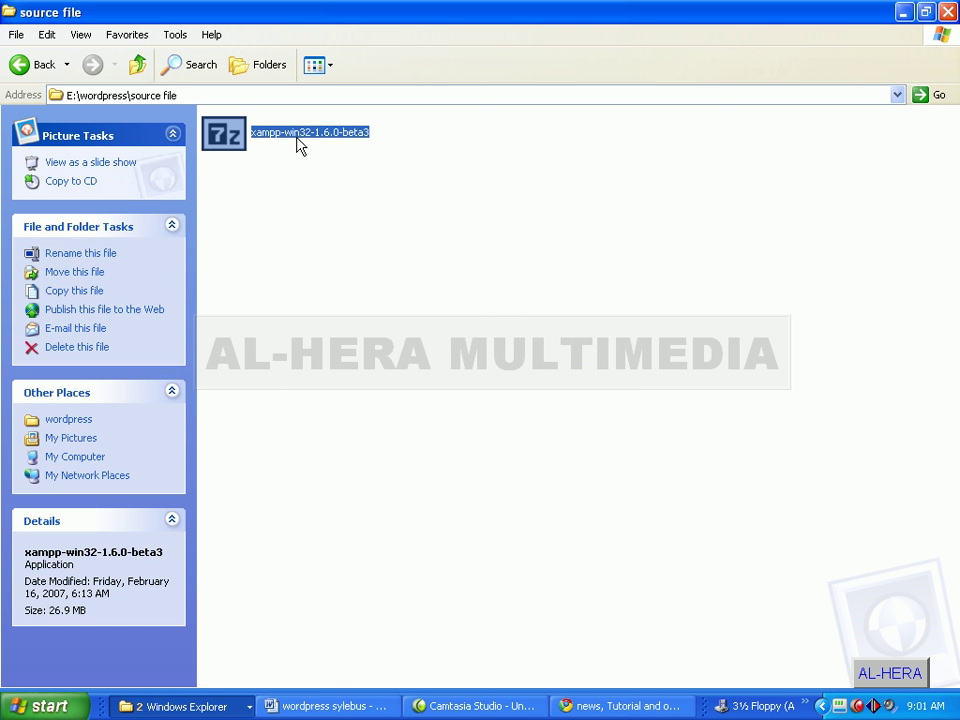
pyautogui.click(296, 214)
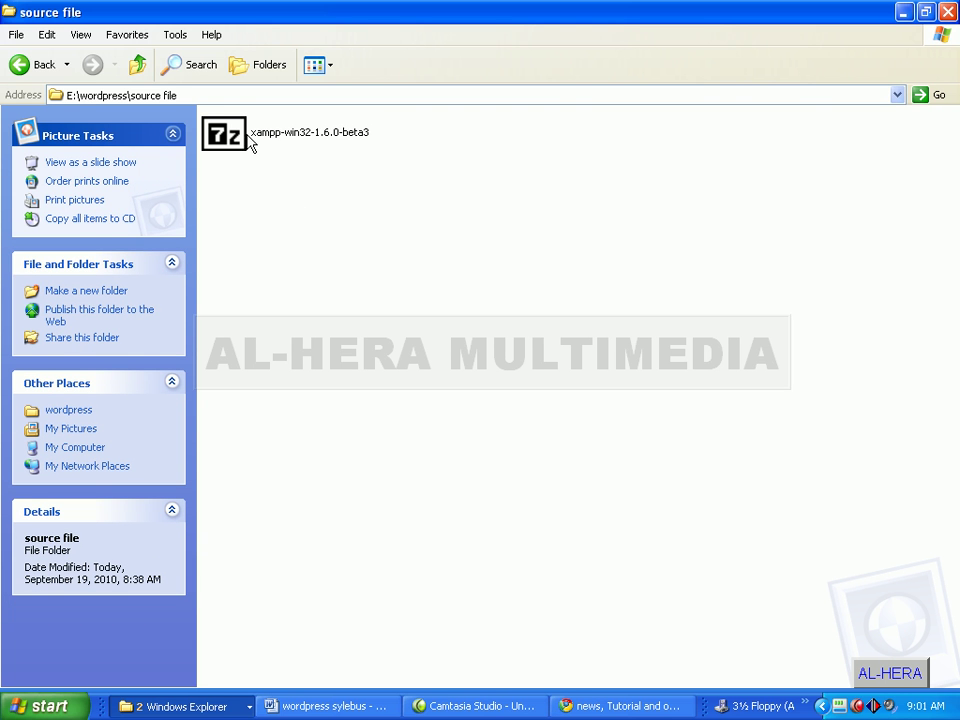
pyautogui.click(266, 142)
pyautogui.click(306, 174)
# Check the full path of the folder that holds the XAMPP installer.
pyautogui.moveTo(288, 141)
pyautogui.click(182, 96)
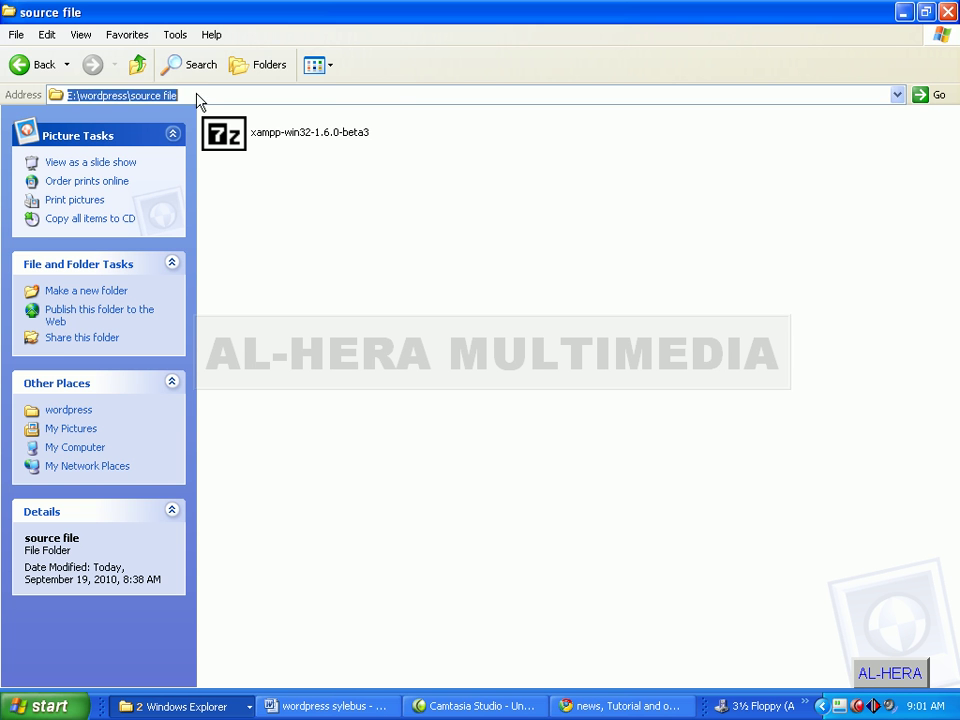
pyautogui.click(216, 180)
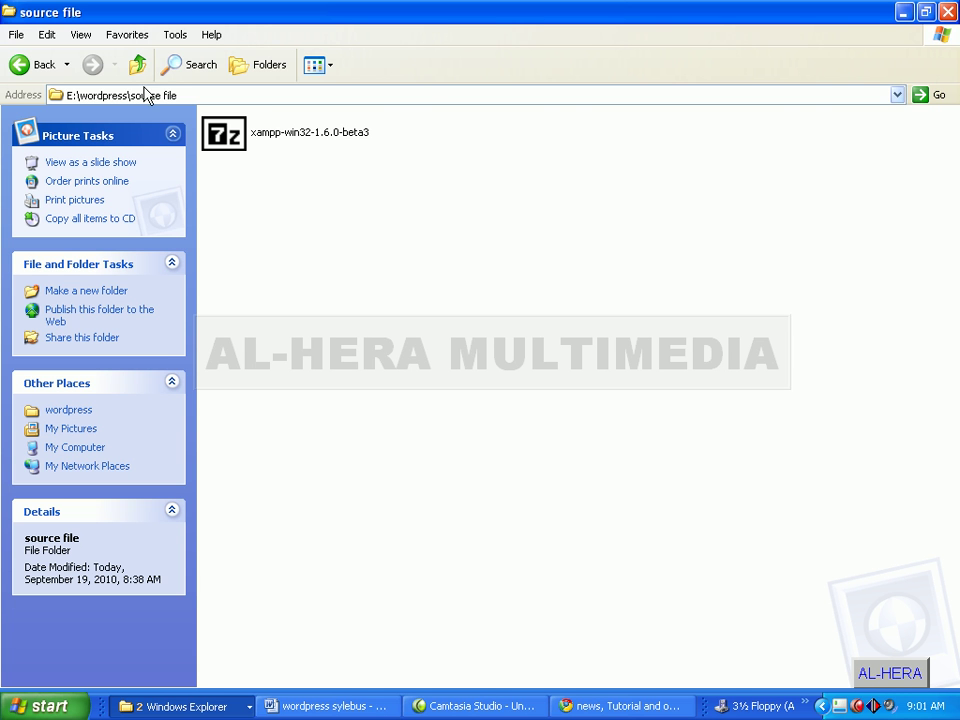
pyautogui.click(186, 97)
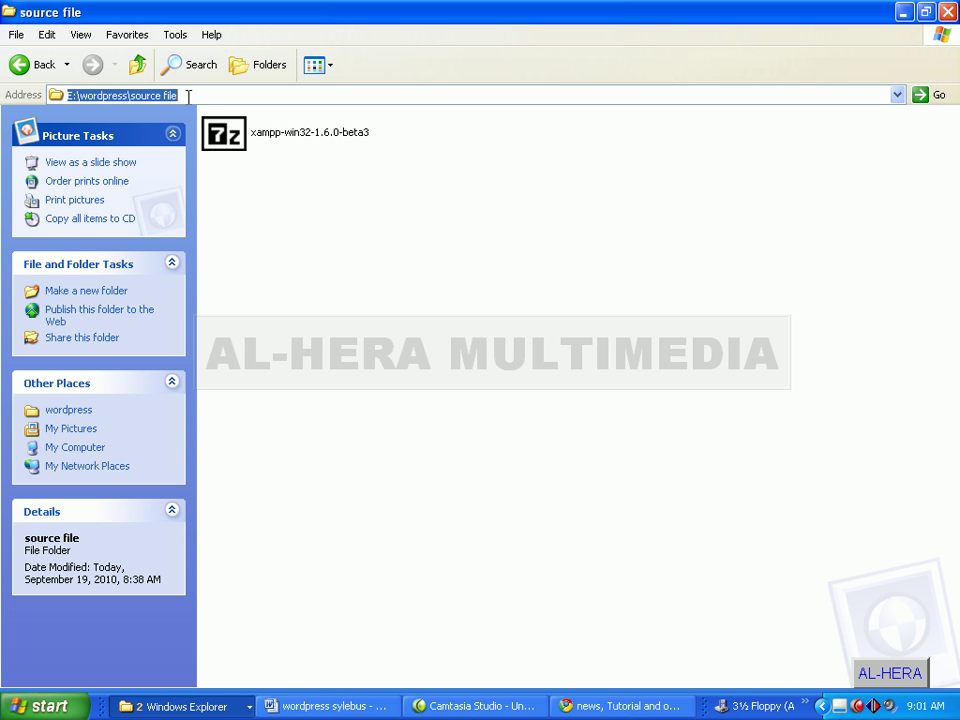
pyautogui.click(254, 172)
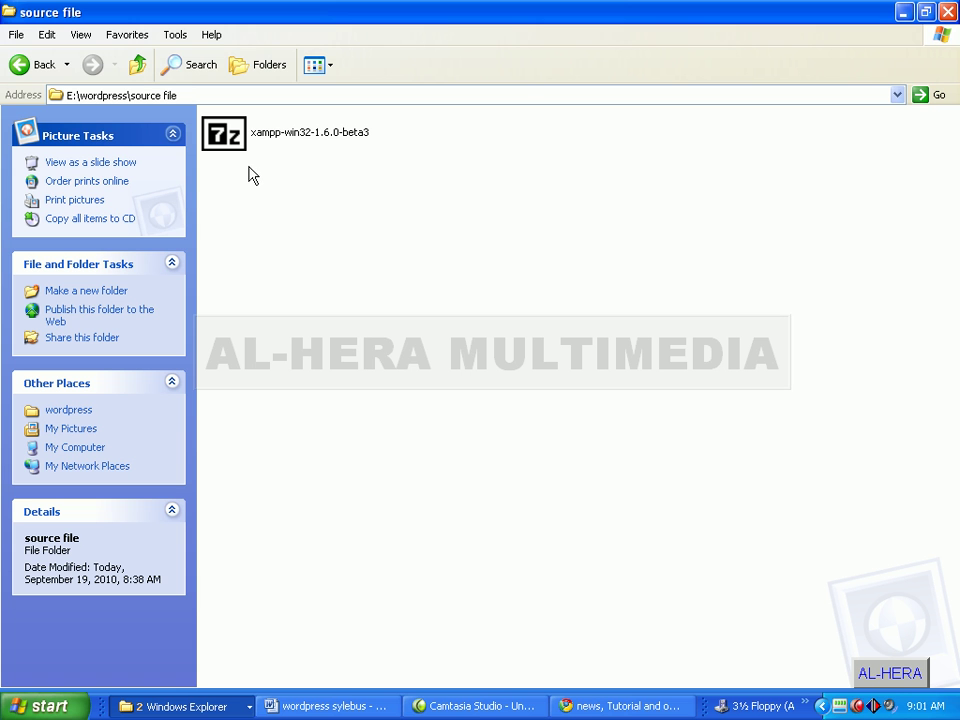
# Launch the xampp-win32-1.6.0-beta3 self-extracting archive and move its extraction dialog higher on the screen.
pyautogui.moveTo(253, 143)
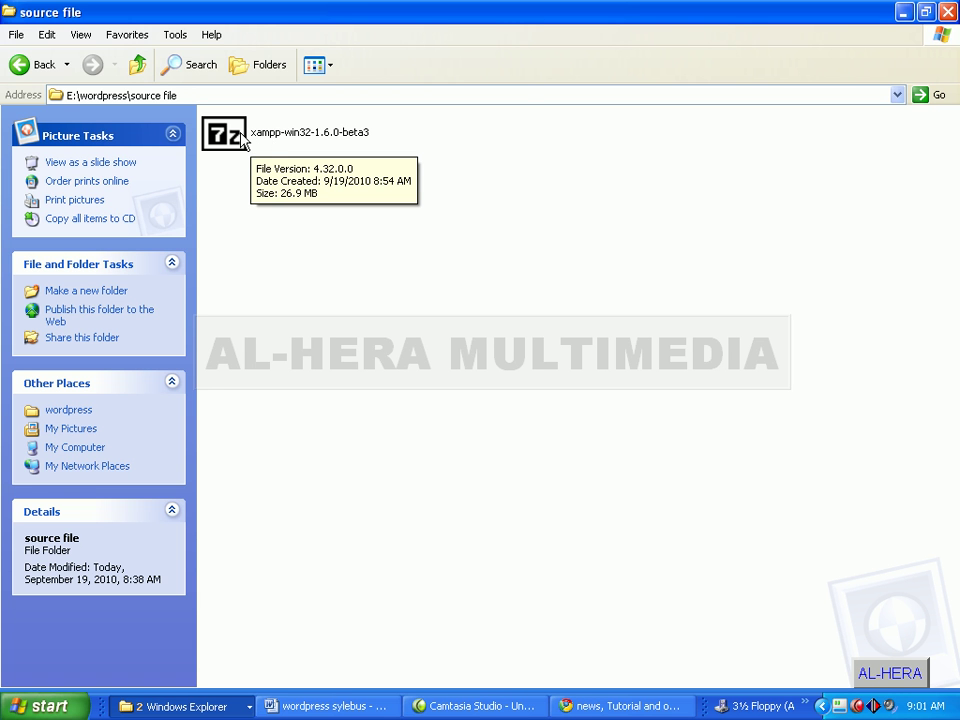
pyautogui.doubleClick(241, 138)
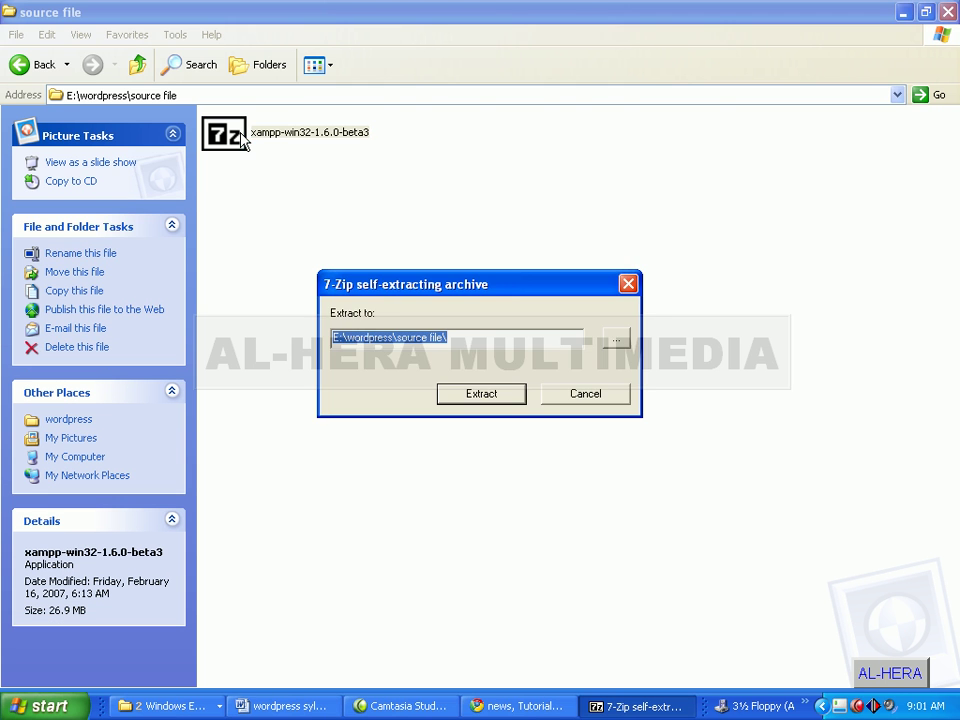
pyautogui.moveTo(510, 284); pyautogui.dragTo(511, 172)
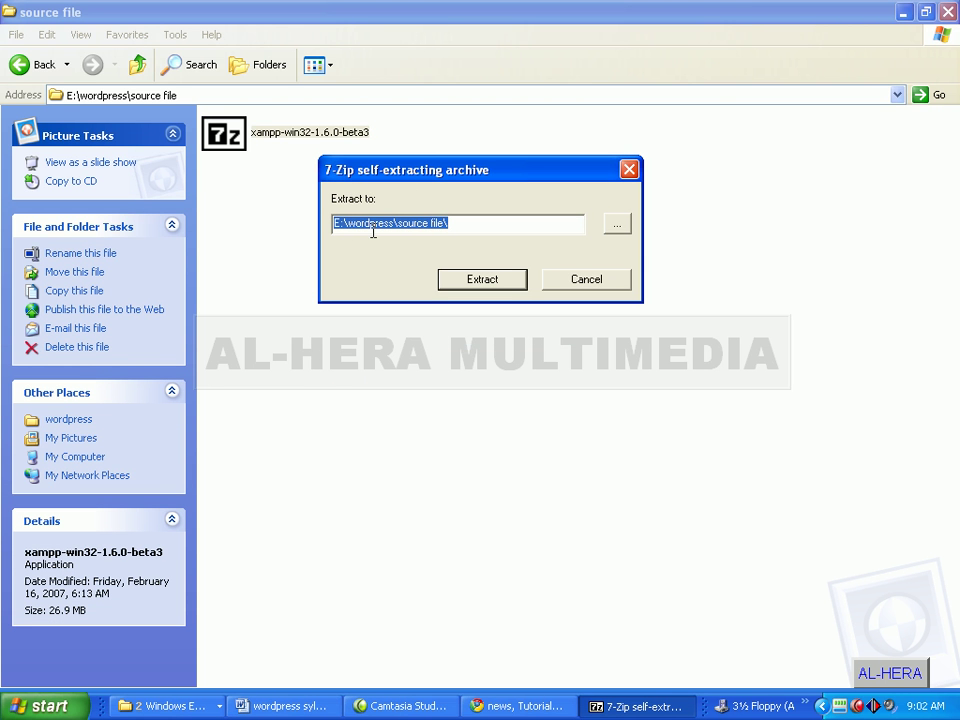
# Shorten the archive's extraction path to the root of the drive, E:\.
pyautogui.click(469, 224)
pyautogui.write('\\')
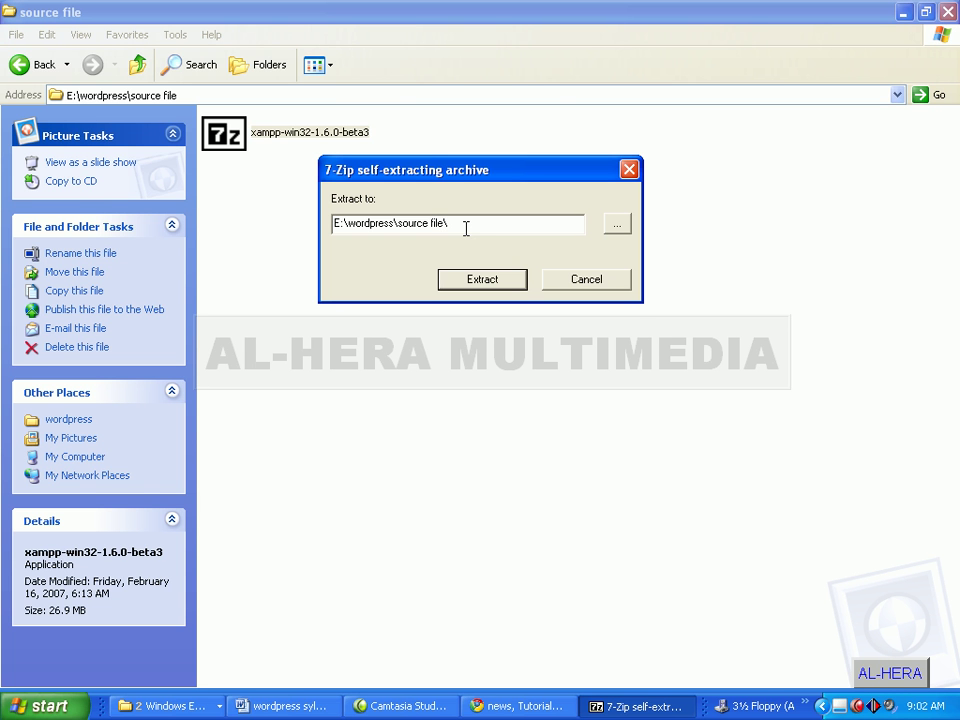
pyautogui.press('BackSpace')
pyautogui.press('BackSpace')
pyautogui.press('BackSpace')
pyautogui.press('BackSpace')
pyautogui.press('BackSpace')
pyautogui.press('BackSpace')
pyautogui.press('BackSpace')
pyautogui.press('BackSpace')
pyautogui.press('BackSpace')
pyautogui.press('BackSpace')
pyautogui.press('BackSpace')
pyautogui.press('BackSpace')
pyautogui.press('BackSpace')
pyautogui.press('BackSpace')
pyautogui.press('BackSpace')
pyautogui.press('BackSpace')
pyautogui.press('BackSpace')
pyautogui.press('BackSpace')
pyautogui.press('BackSpace')
pyautogui.press('BackSpace')
pyautogui.press('BackSpace')
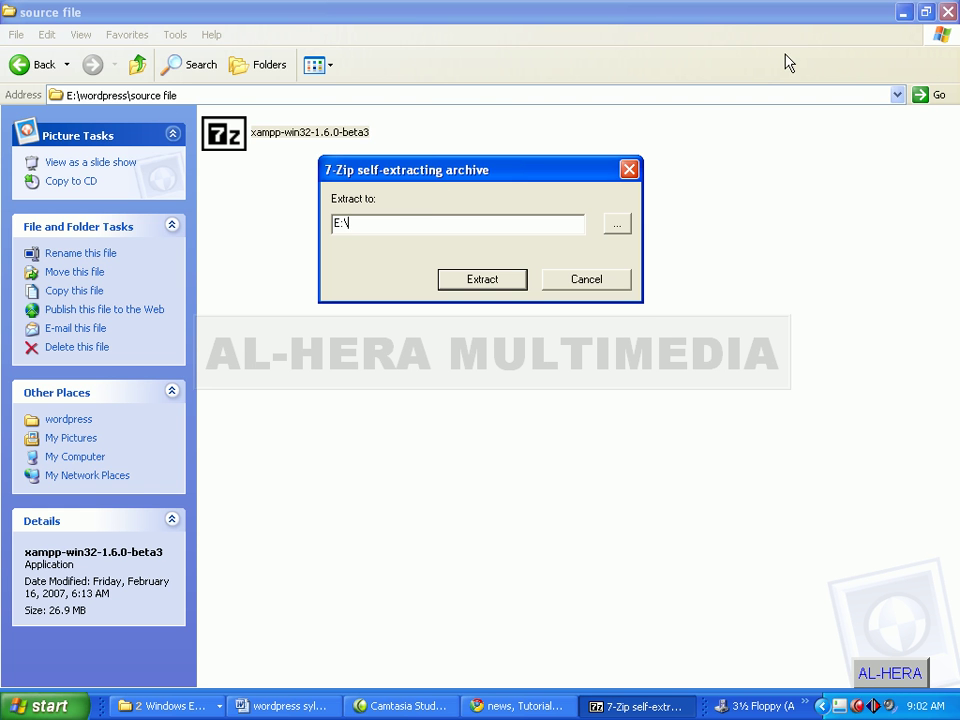
# Switch to the software folder window and go back to My Computer to review the available drives.
pyautogui.click(133, 706)
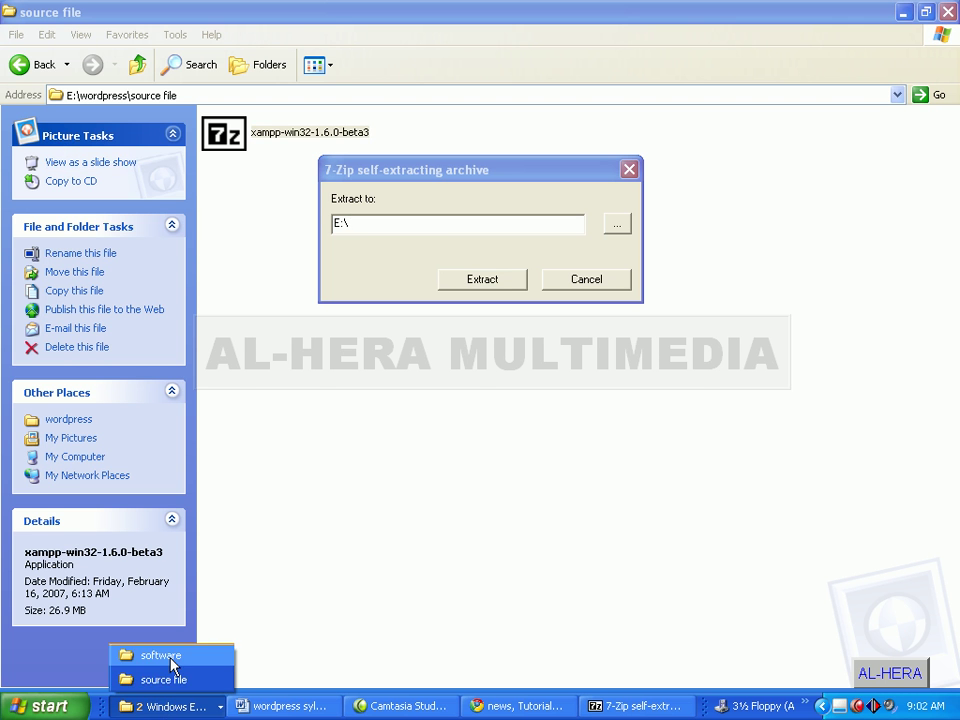
pyautogui.click(160, 652)
pyautogui.click(38, 70)
pyautogui.click(38, 70)
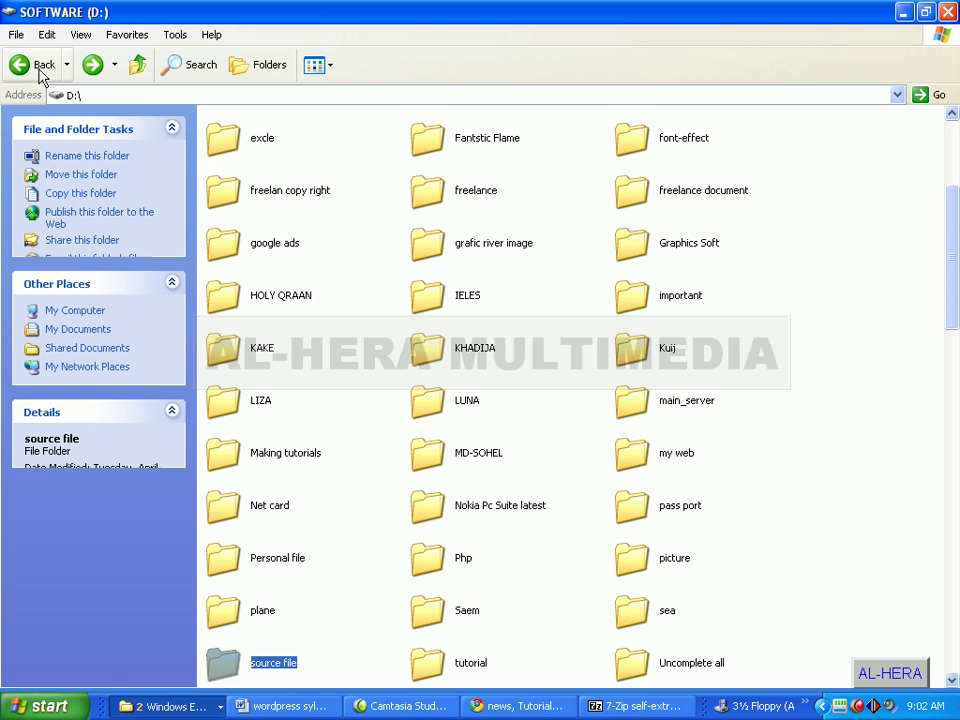
pyautogui.click(38, 70)
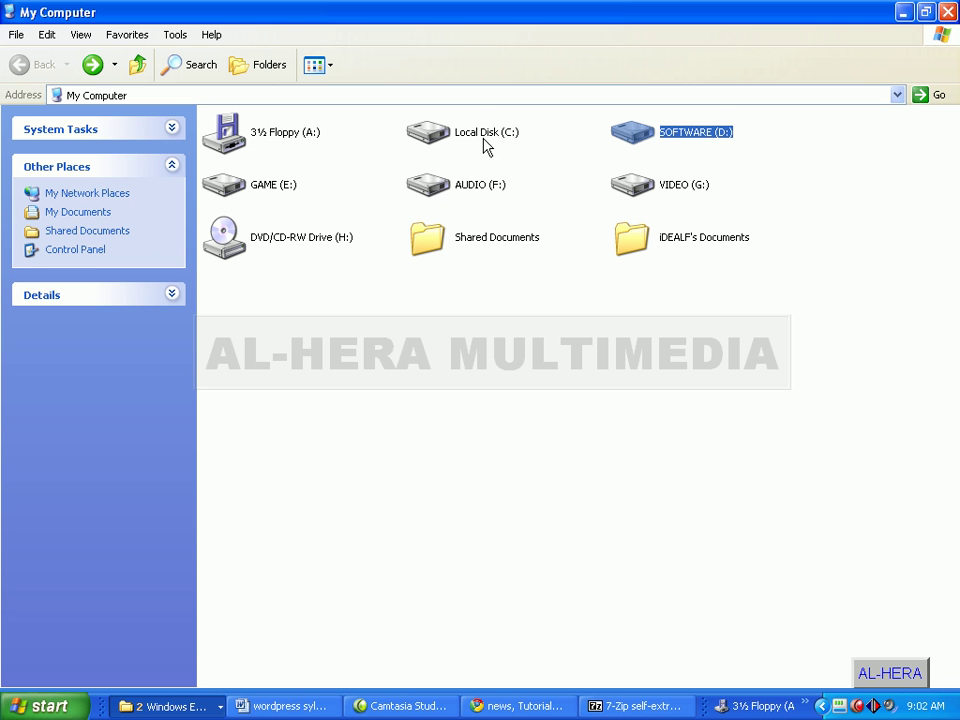
pyautogui.moveTo(499, 146)
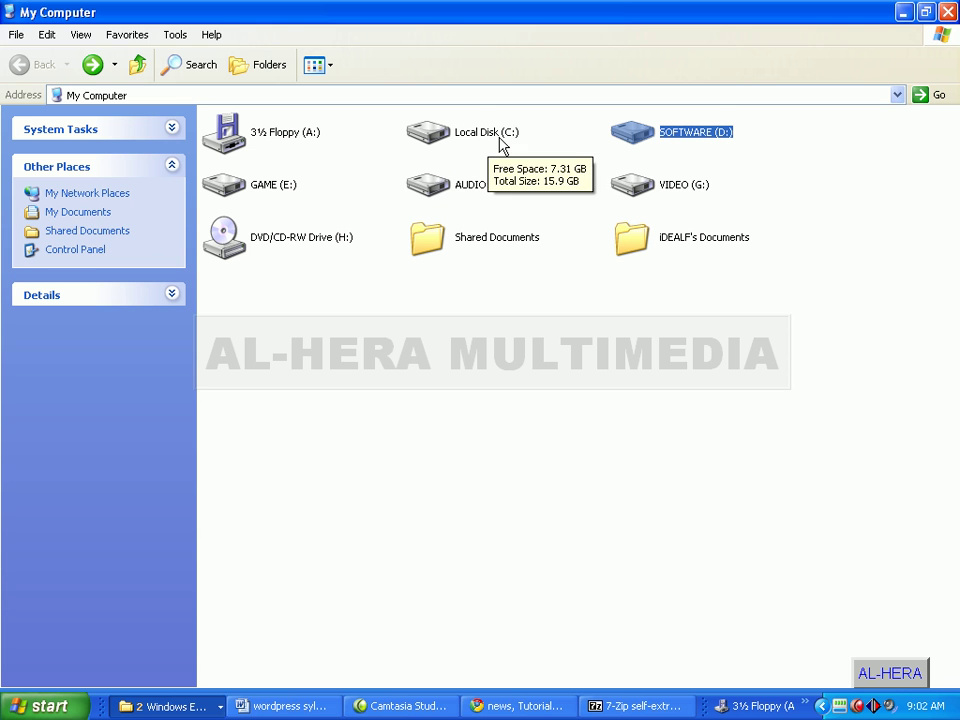
pyautogui.click(725, 140)
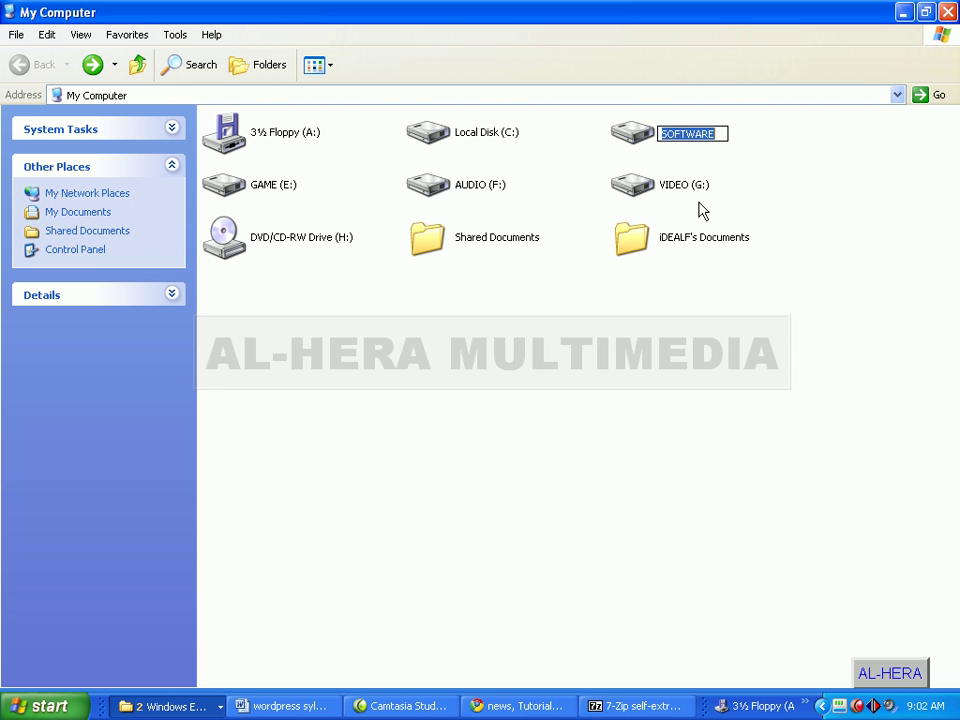
pyautogui.click(488, 193)
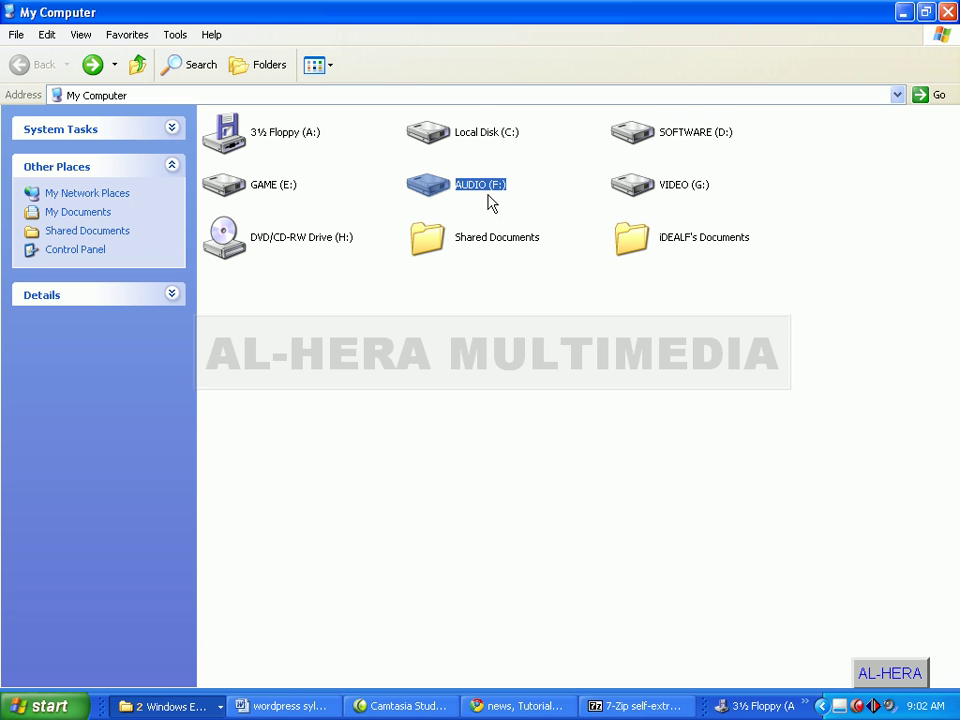
pyautogui.click(674, 194)
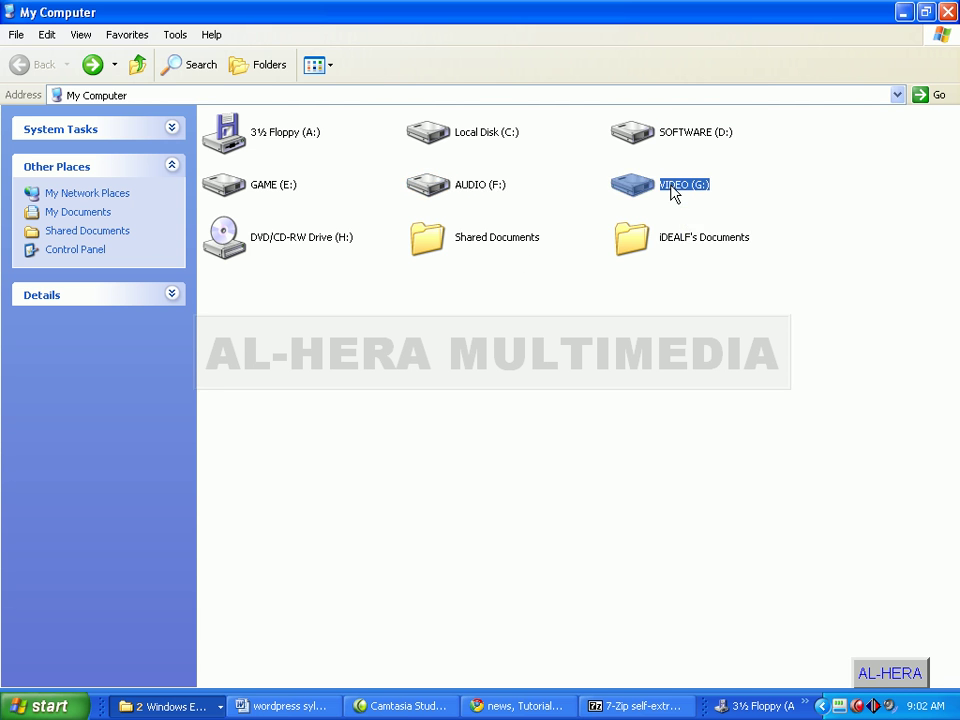
# Open the VIDEO (G:), AUDIO (F:) and GAME (E:) drives one after another and check each drive's root path.
pyautogui.doubleClick(674, 194)
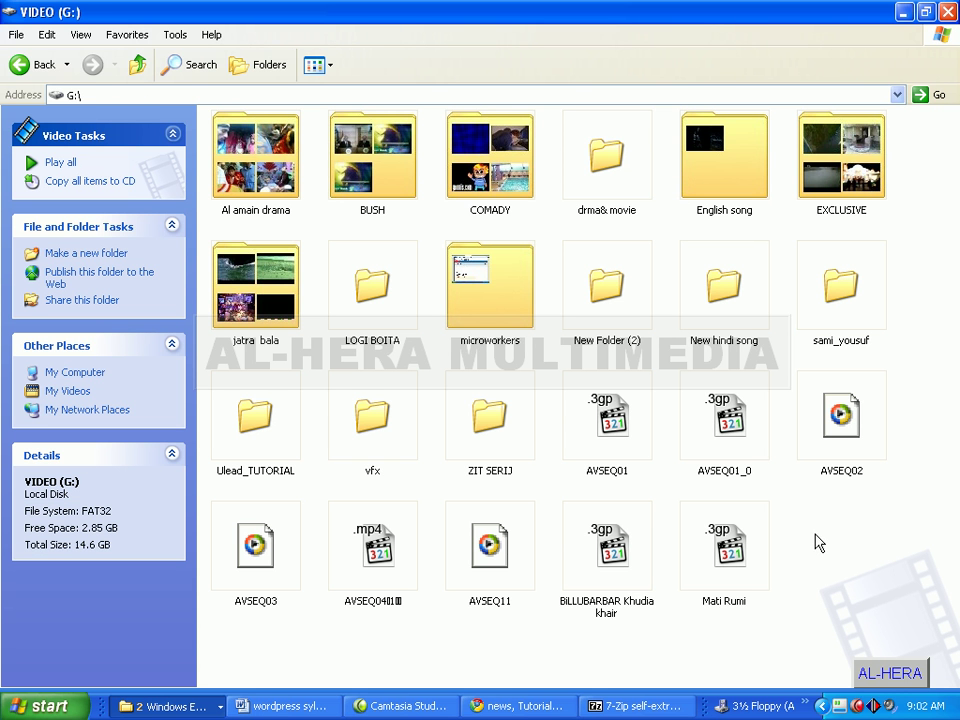
pyautogui.click(105, 97)
pyautogui.click(105, 97)
pyautogui.click(28, 57)
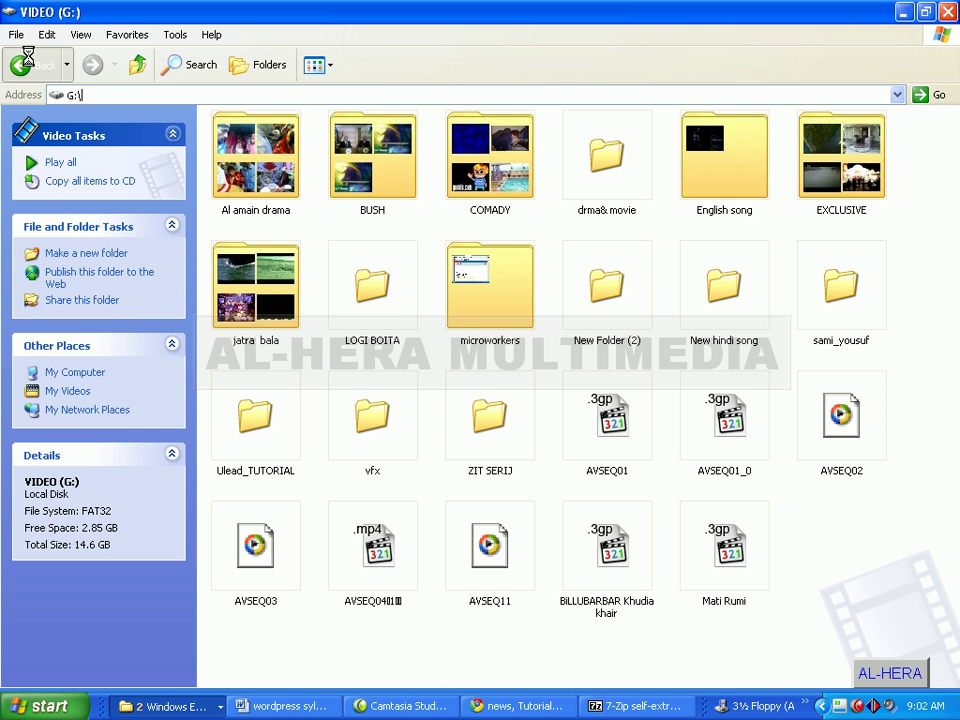
pyautogui.doubleClick(423, 185)
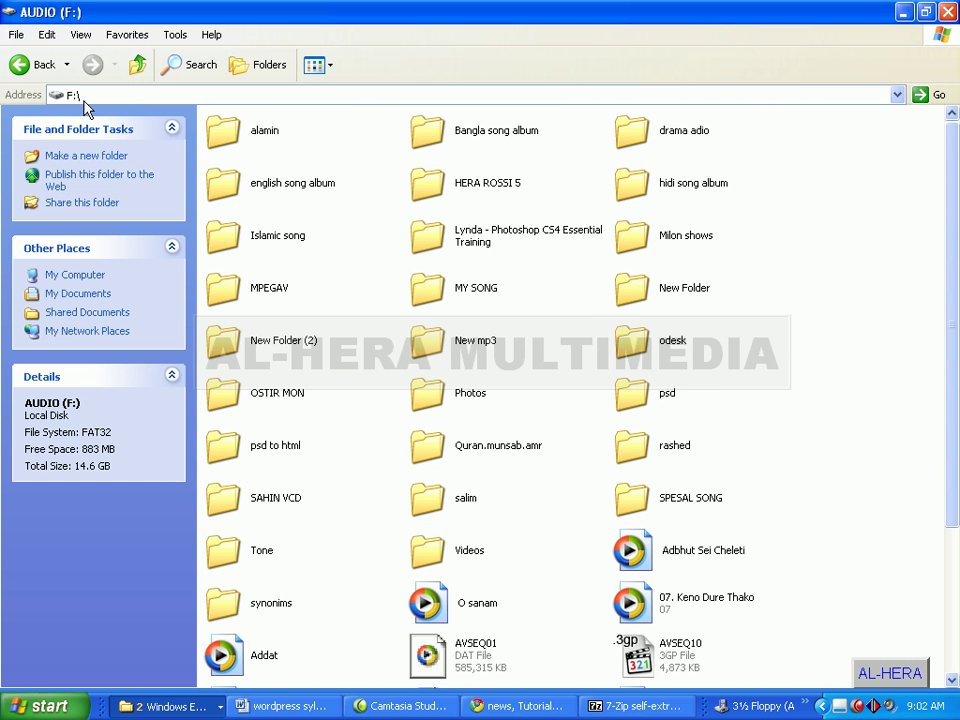
pyautogui.click(28, 66)
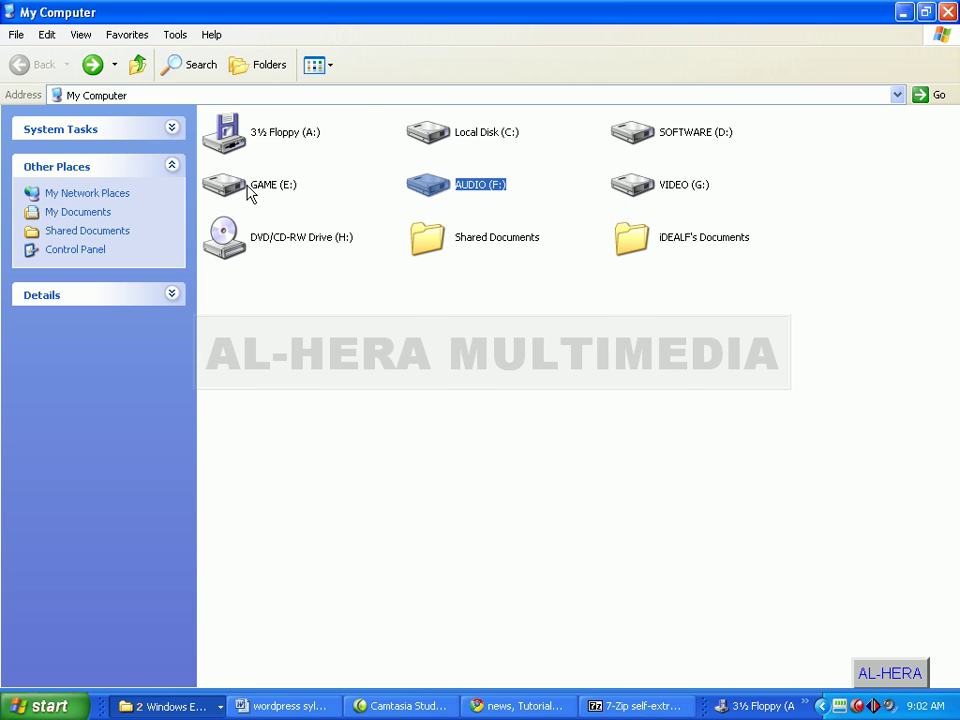
pyautogui.doubleClick(250, 190)
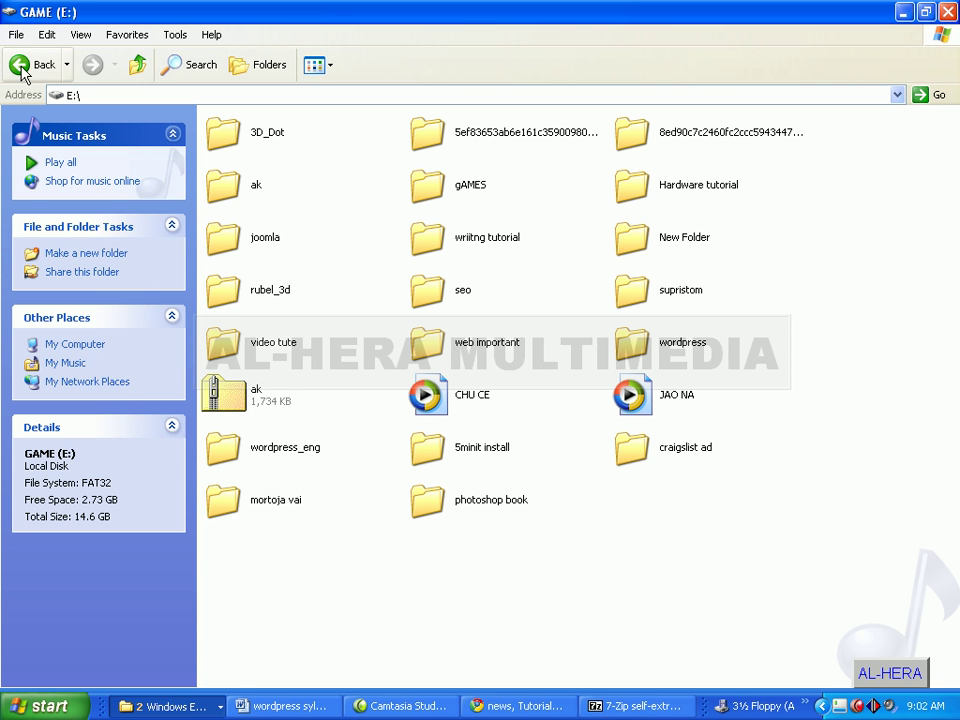
# Return to the source file folder, launch the xampp-win32-1.6.0-beta3 archive again and move its extraction dialog higher on the screen.
pyautogui.click(165, 706)
pyautogui.click(170, 682)
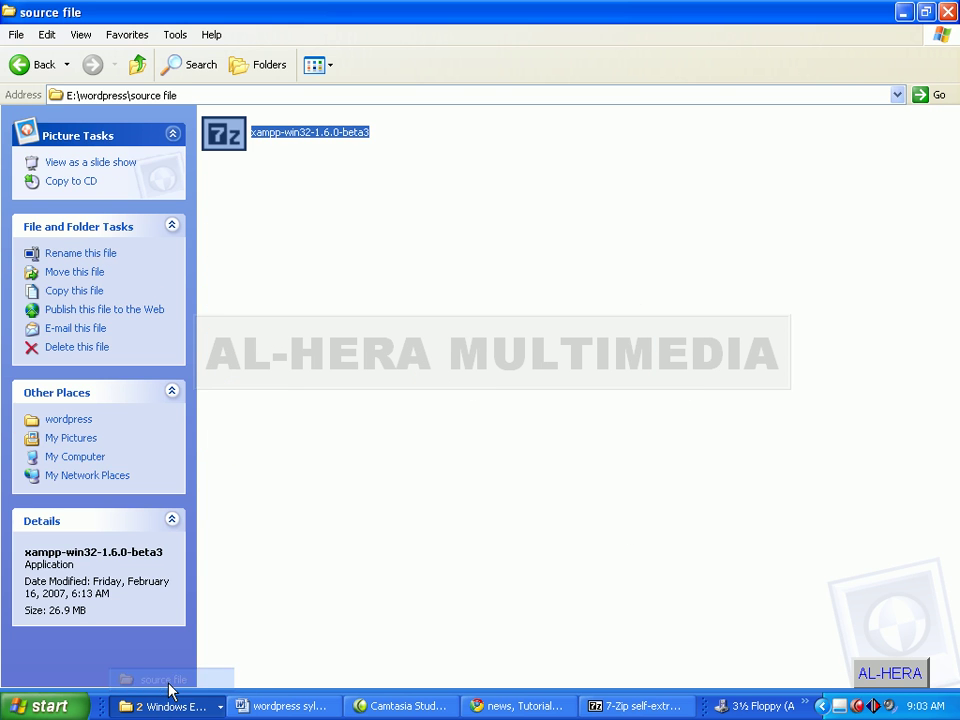
pyautogui.click(236, 95)
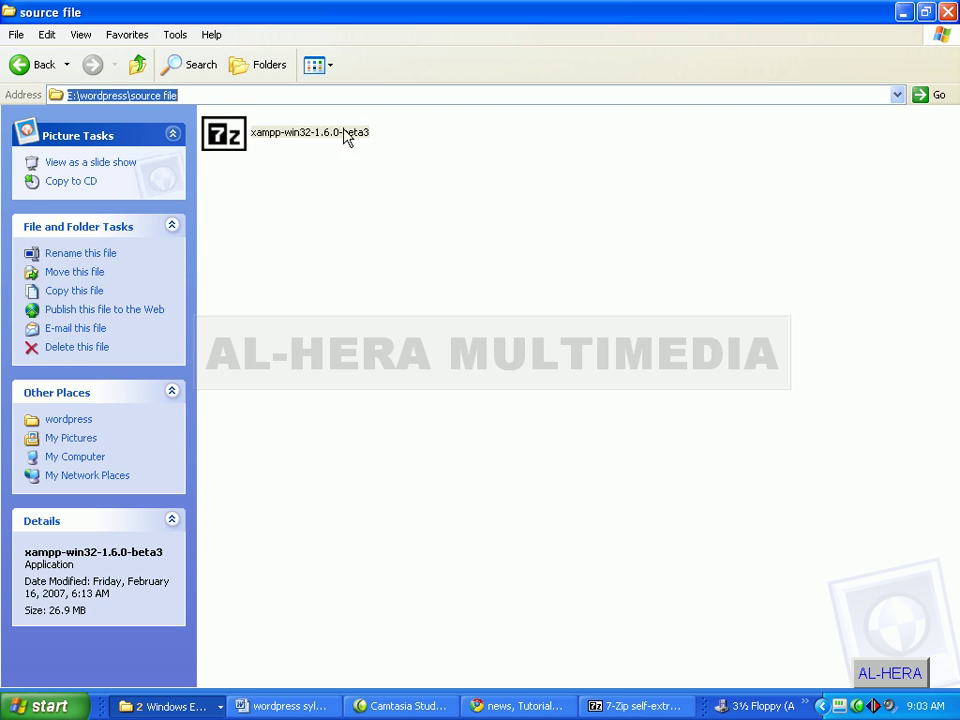
pyautogui.click(329, 238)
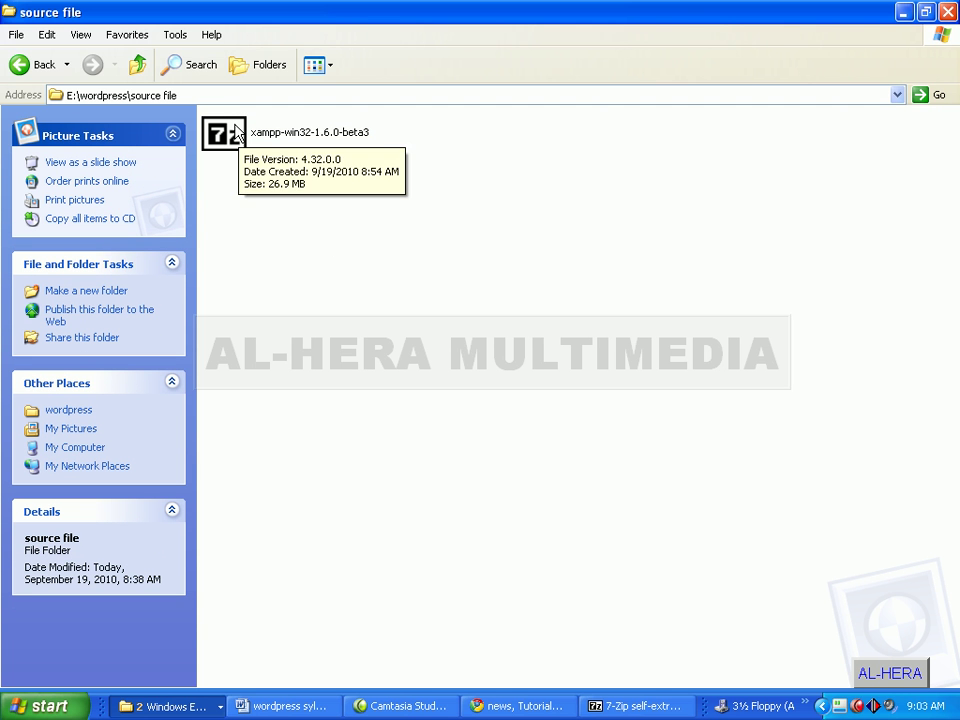
pyautogui.doubleClick(238, 134)
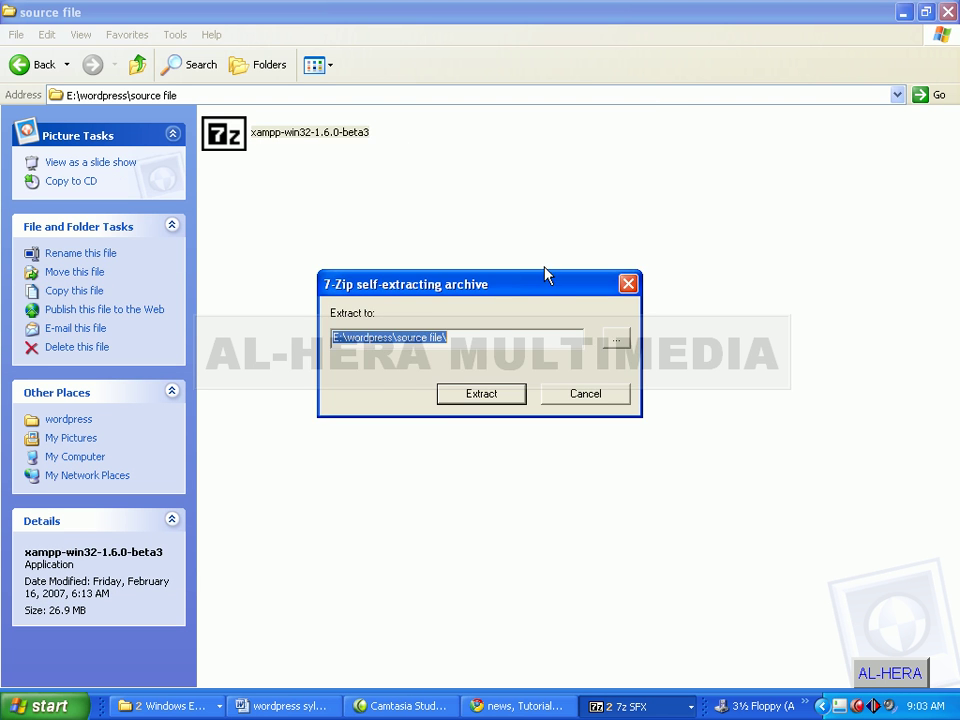
pyautogui.moveTo(546, 275); pyautogui.dragTo(625, 147)
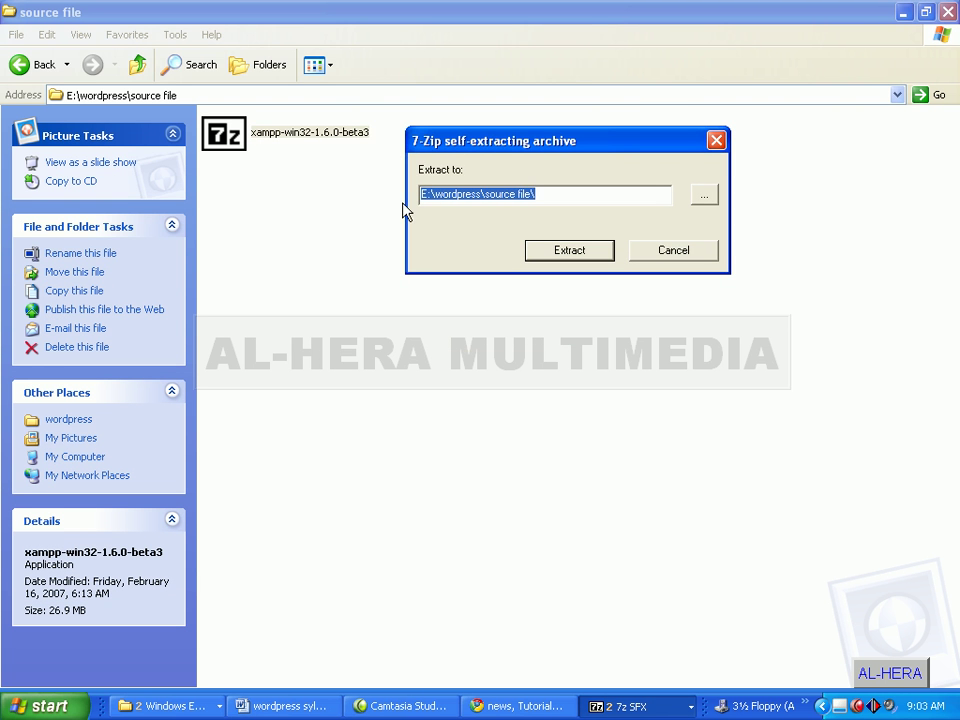
# Shorten the extraction path to E:\ and extract the XAMPP archive there.
pyautogui.click(650, 193)
pyautogui.press('BackSpace')
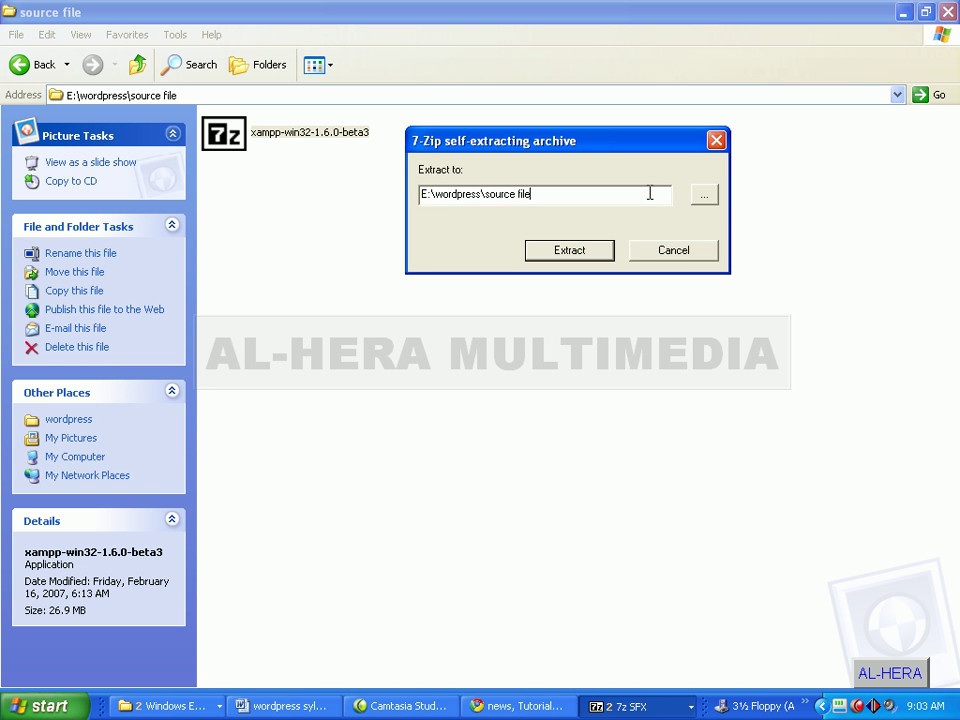
pyautogui.press('BackSpace')
pyautogui.press('BackSpace')
pyautogui.press('BackSpace')
pyautogui.press('BackSpace')
pyautogui.press('BackSpace')
pyautogui.press('BackSpace')
pyautogui.press('BackSpace')
pyautogui.press('BackSpace')
pyautogui.press('BackSpace')
pyautogui.press('BackSpace')
pyautogui.press('BackSpace')
pyautogui.press('BackSpace')
pyautogui.press('BackSpace')
pyautogui.press('BackSpace')
pyautogui.press('BackSpace')
pyautogui.press('BackSpace')
pyautogui.press('BackSpace')
pyautogui.press('BackSpace')
pyautogui.press('BackSpace')
pyautogui.press('BackSpace')
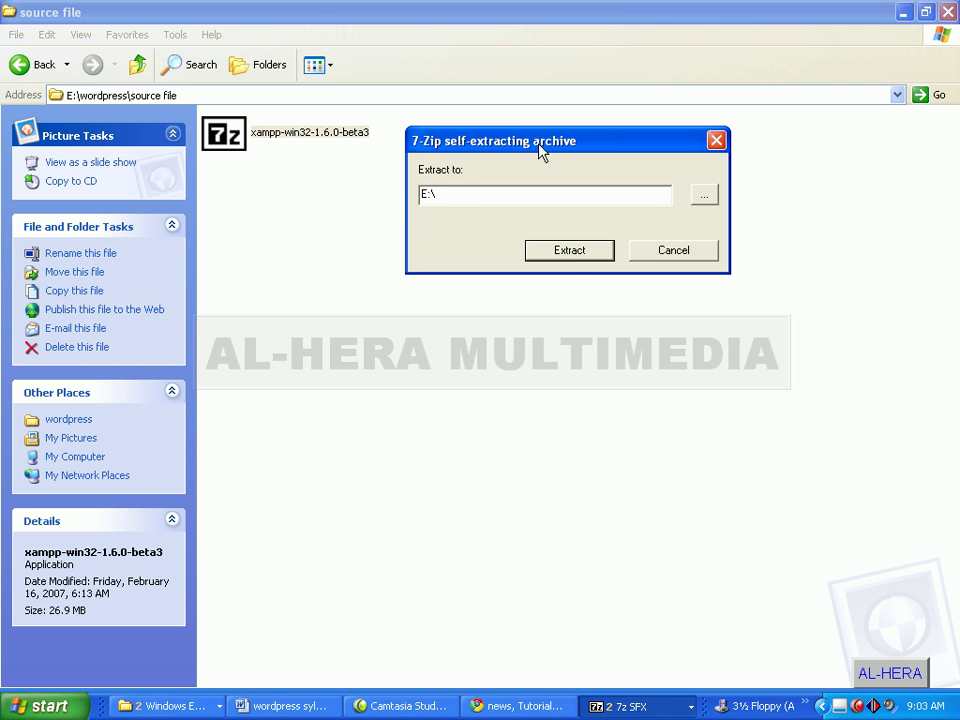
pyautogui.click(570, 252)
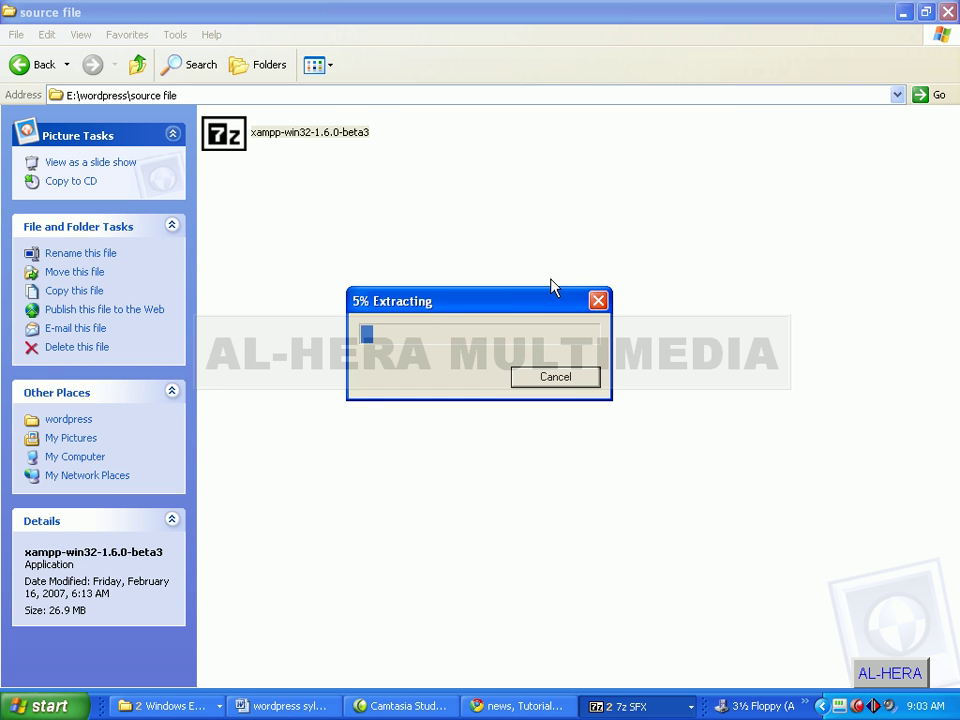
pyautogui.moveTo(536, 294); pyautogui.dragTo(558, 198)
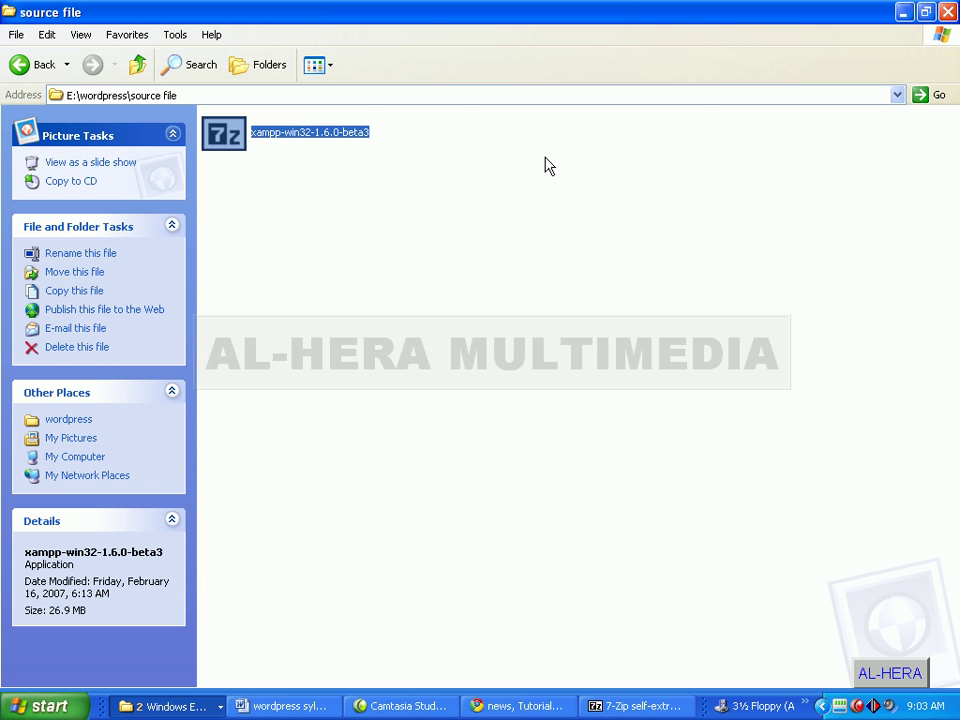
# Switch to the GAME (E:) drive window, locate the extracted xampp folder and check the drive's path.
pyautogui.click(388, 184)
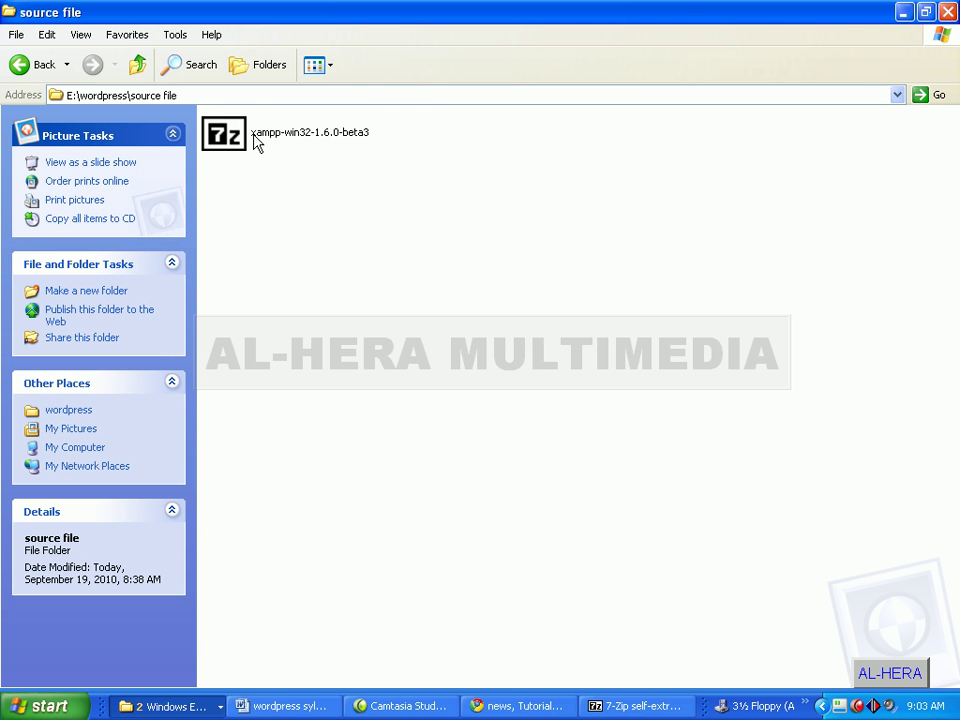
pyautogui.moveTo(255, 142)
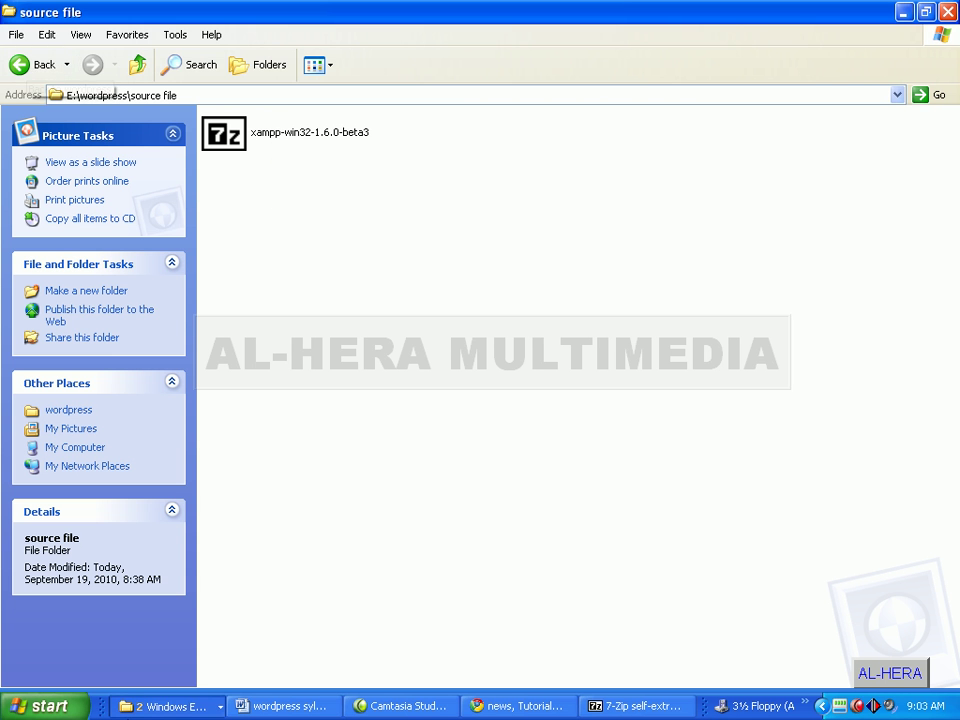
pyautogui.click(160, 706)
pyautogui.click(157, 656)
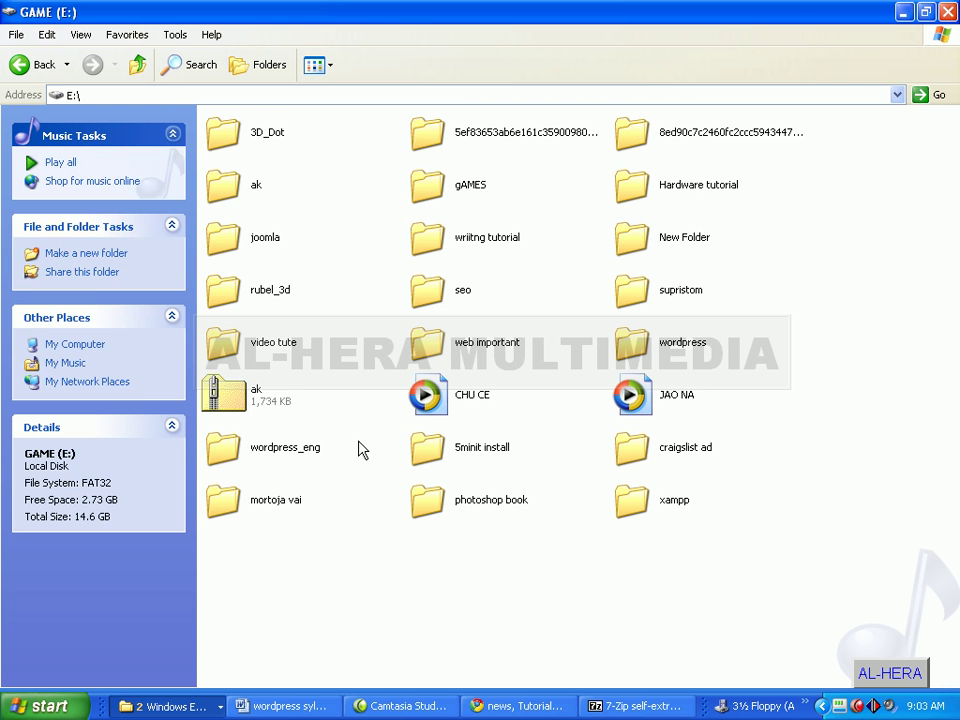
pyautogui.click(628, 510)
pyautogui.click(632, 550)
pyautogui.click(638, 518)
pyautogui.click(638, 540)
pyautogui.click(72, 96)
pyautogui.click(91, 95)
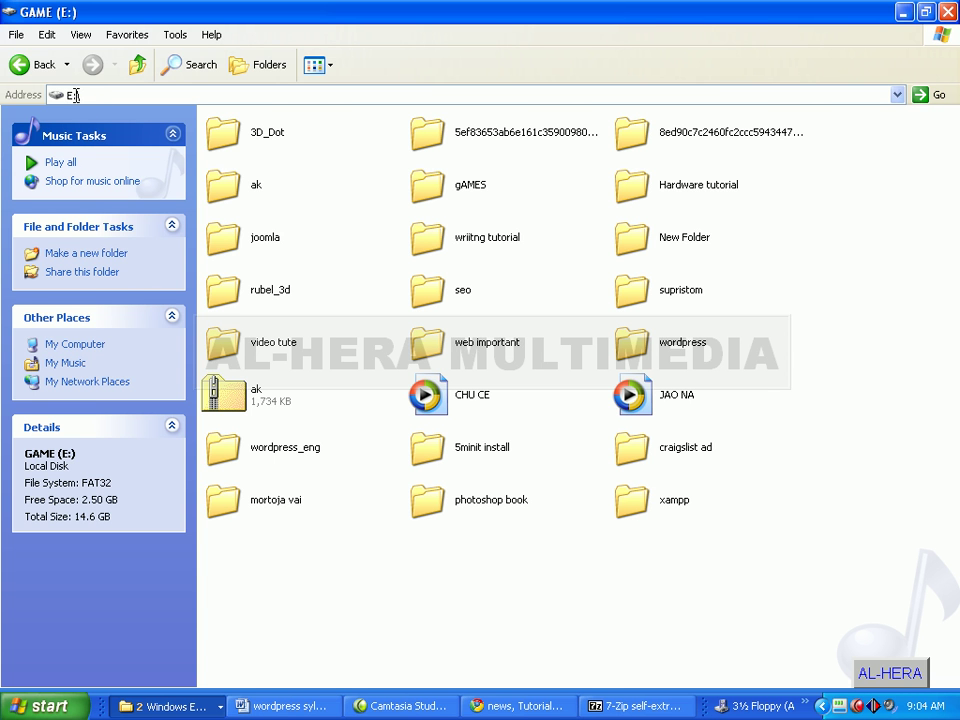